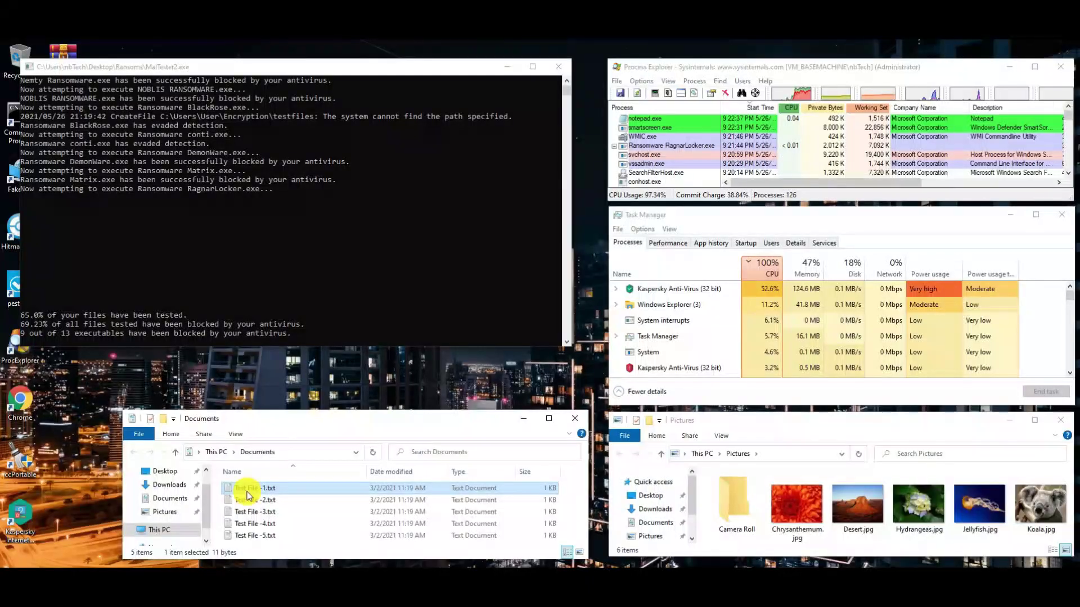
# Open Test File -1.txt from the Documents folder to check its contents, and close it
pyautogui.doubleClick(247, 495)
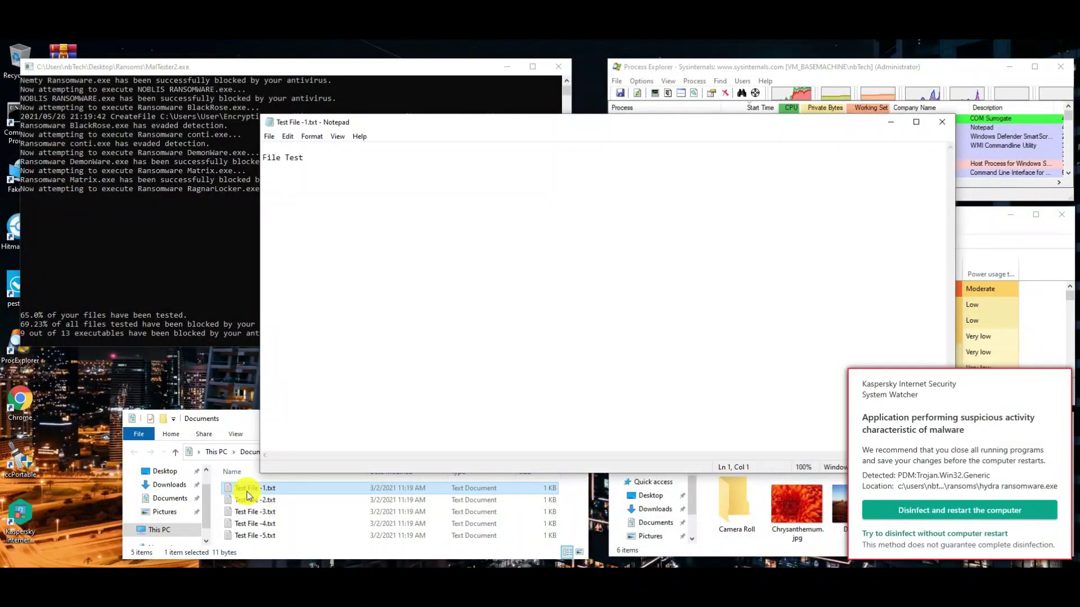
pyautogui.hotkey('ctrl', 'a')
pyautogui.click(942, 122)
# Have Kaspersky try to disinfect without a computer restart, approve the action, and refresh the Documents and Pictures folders
pyautogui.click(906, 533)
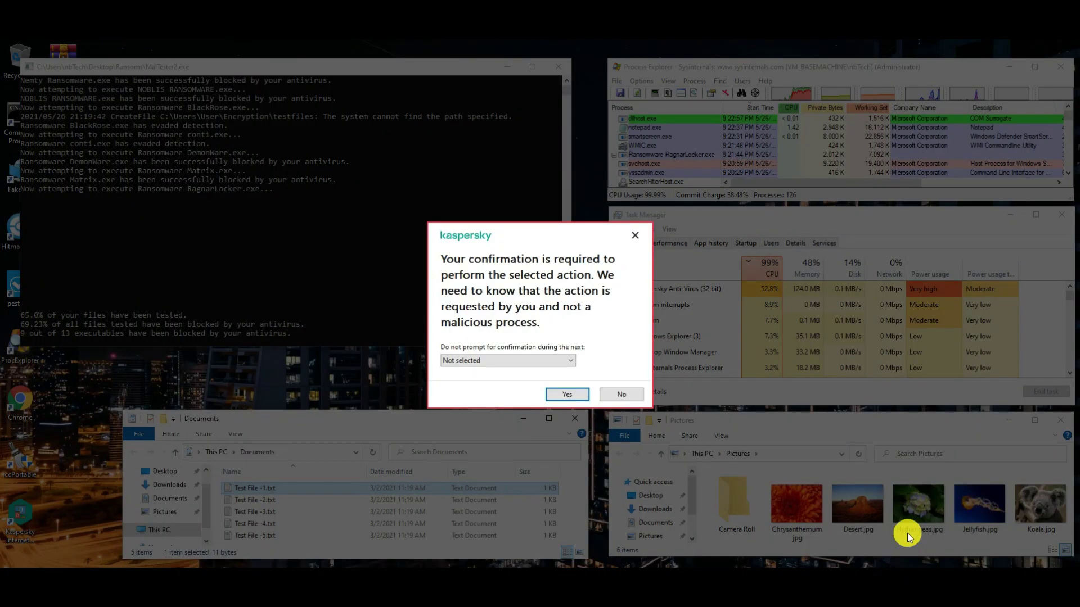
pyautogui.click(562, 361)
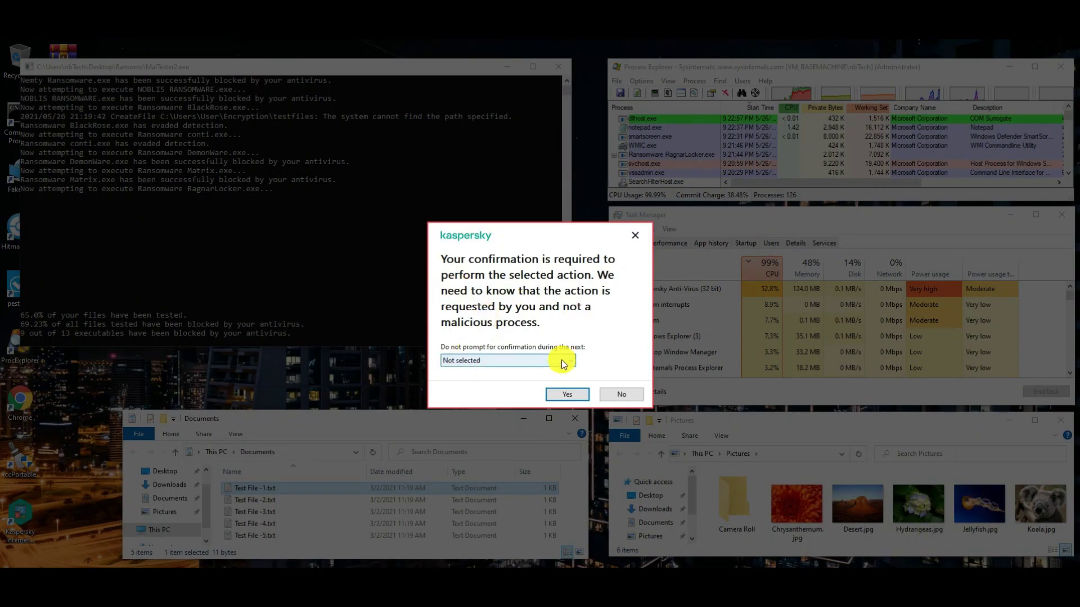
pyautogui.click(573, 394)
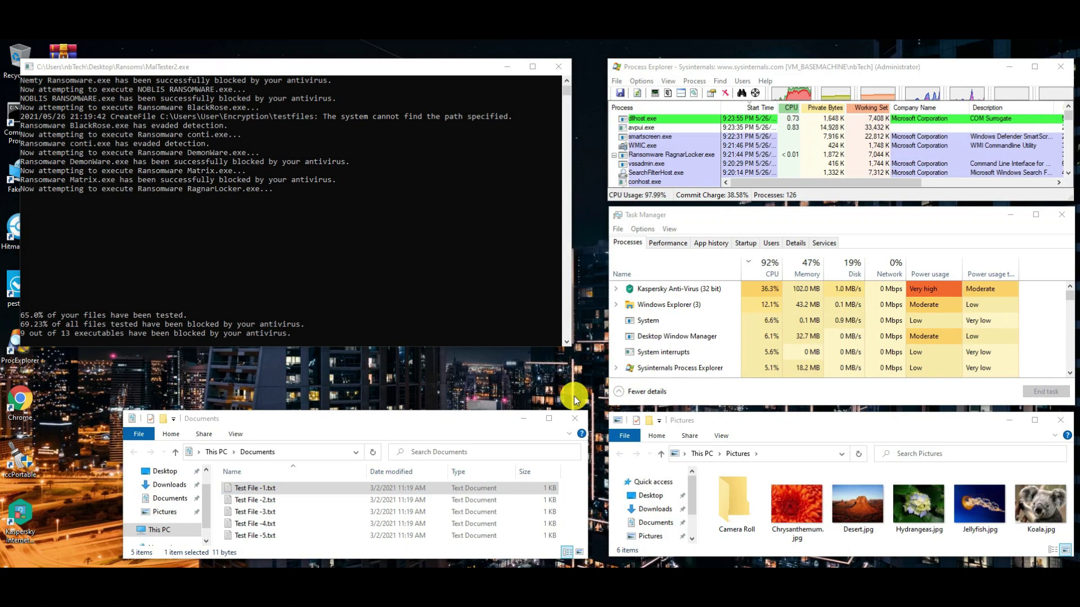
pyautogui.click(373, 455)
pyautogui.click(860, 455)
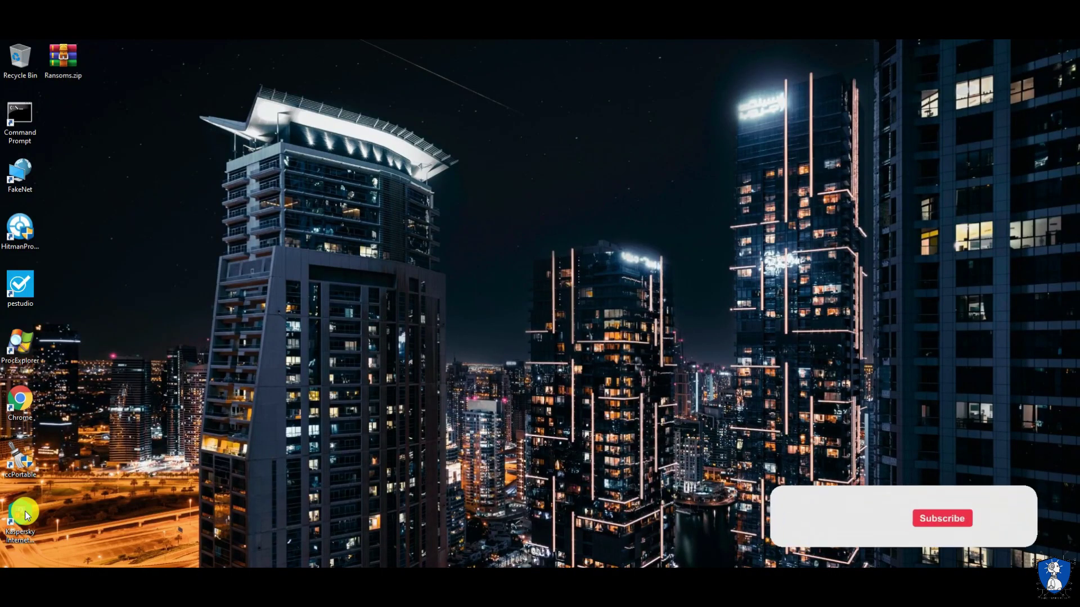
# Open the File Anti-Virus settings in Kaspersky Internet Security and review the security level and action on threat detection
pyautogui.doubleClick(22, 513)
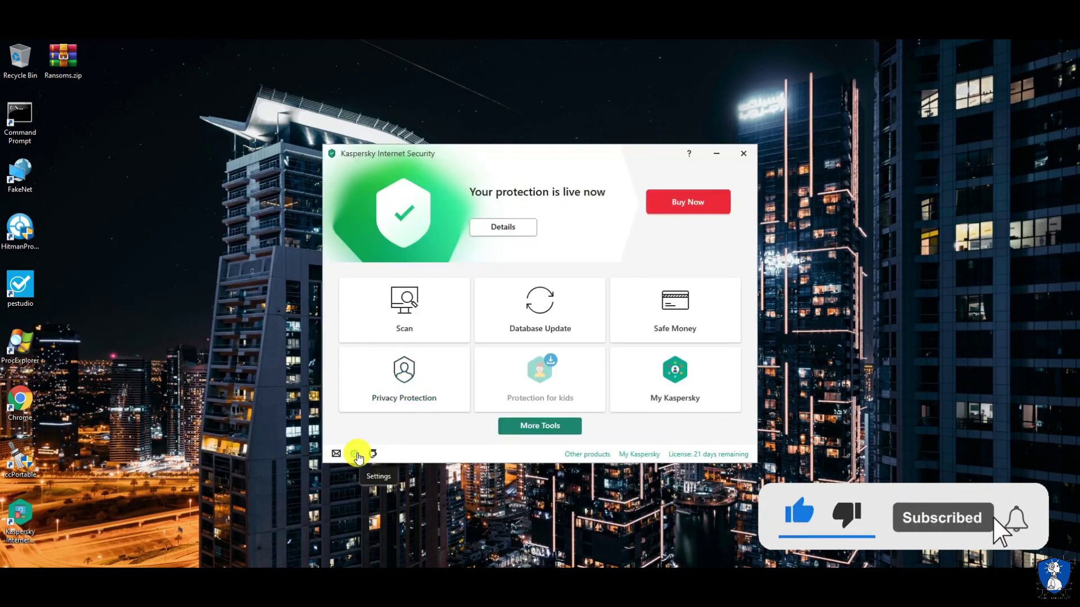
pyautogui.click(354, 453)
pyautogui.click(604, 241)
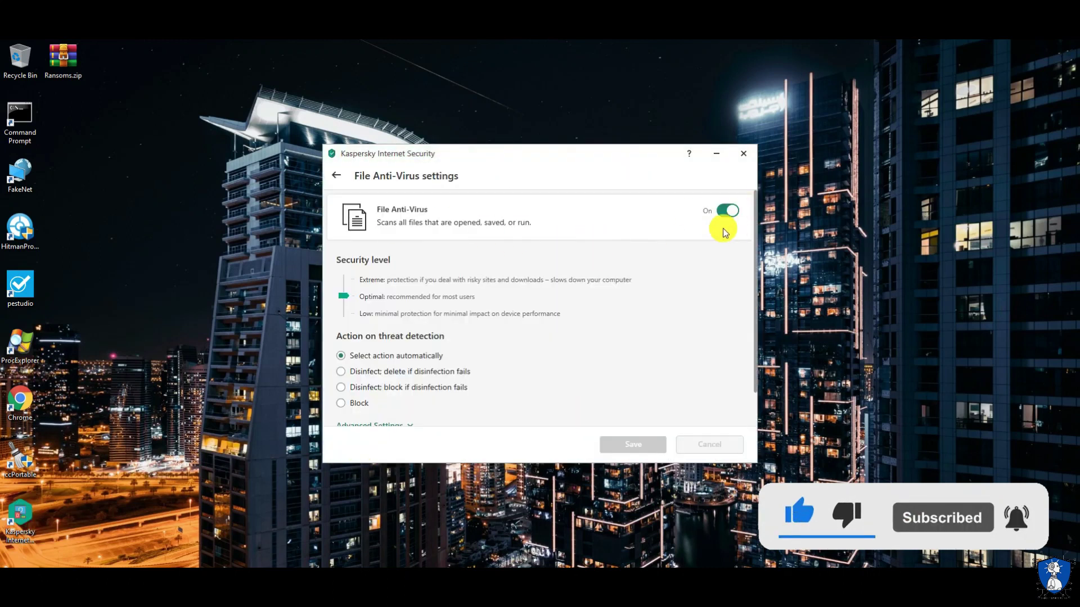
pyautogui.scroll(-1, 640, 320)
pyautogui.scroll(-1, 640, 319)
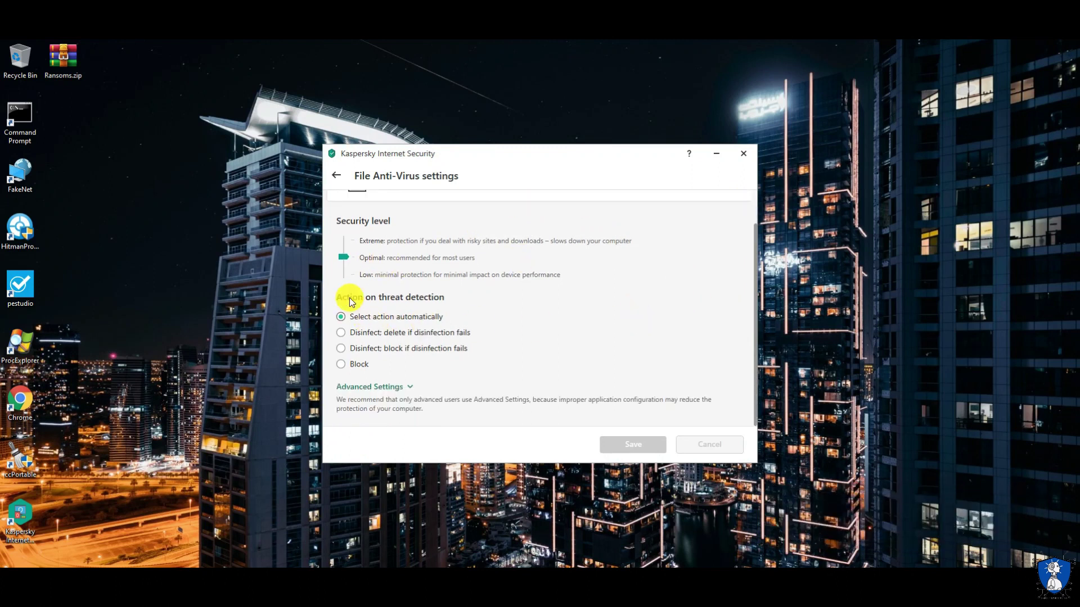
# Expand the advanced File Anti-Virus settings, review them from file types through exclusions, and return to the protection settings
pyautogui.click(382, 386)
pyautogui.scroll(-3, 526, 358)
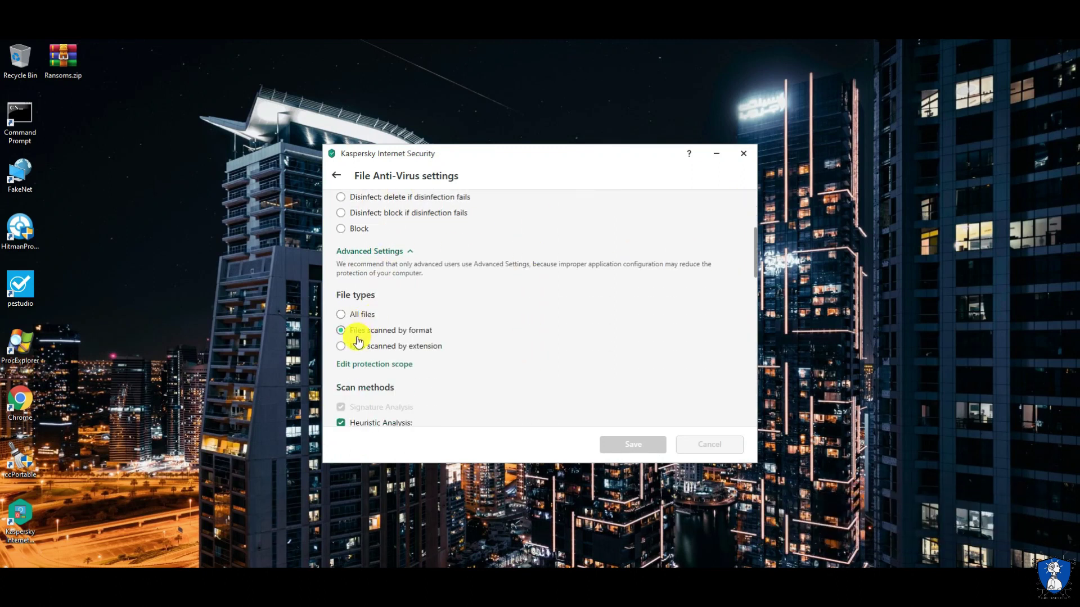
pyautogui.scroll(-2, 501, 349)
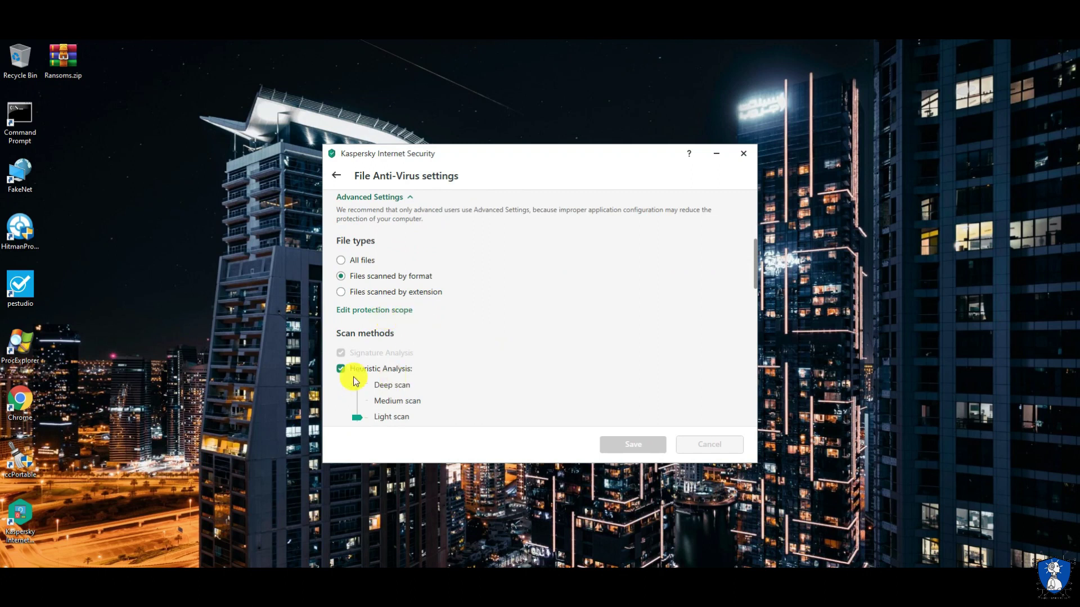
pyautogui.scroll(-3, 354, 381)
pyautogui.scroll(-3, 502, 337)
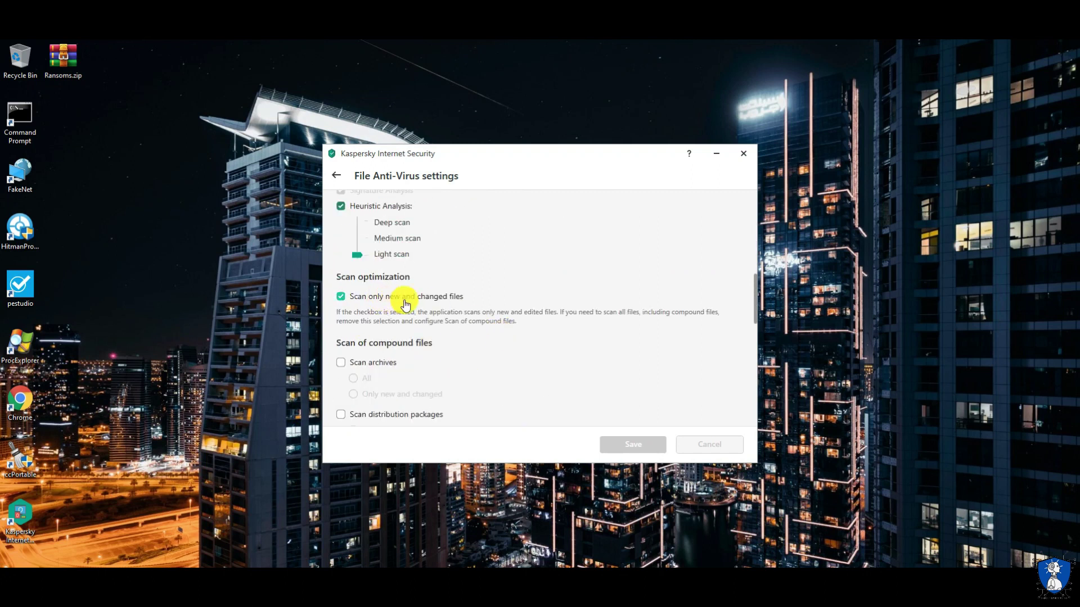
pyautogui.scroll(-3, 460, 335)
pyautogui.scroll(-3, 427, 329)
pyautogui.scroll(-2, 549, 324)
pyautogui.scroll(-4, 596, 358)
pyautogui.scroll(-2, 596, 358)
pyautogui.scroll(-4, 483, 371)
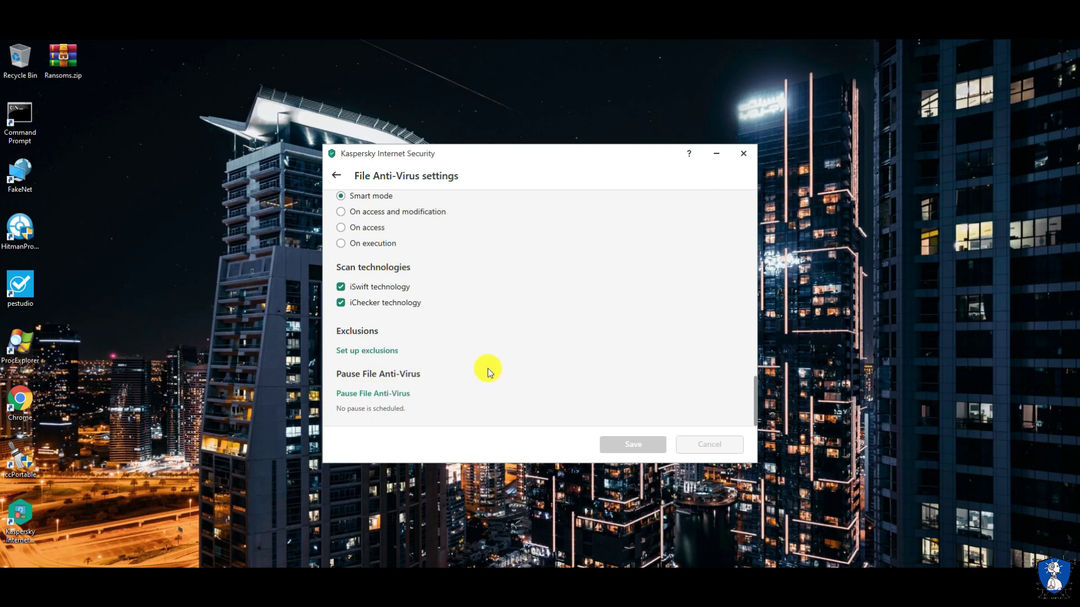
pyautogui.click(337, 178)
# Review the System Watcher settings for exploit prevention, activity control, rollback and screen lockers, and return to the protection list
pyautogui.scroll(-5, 543, 273)
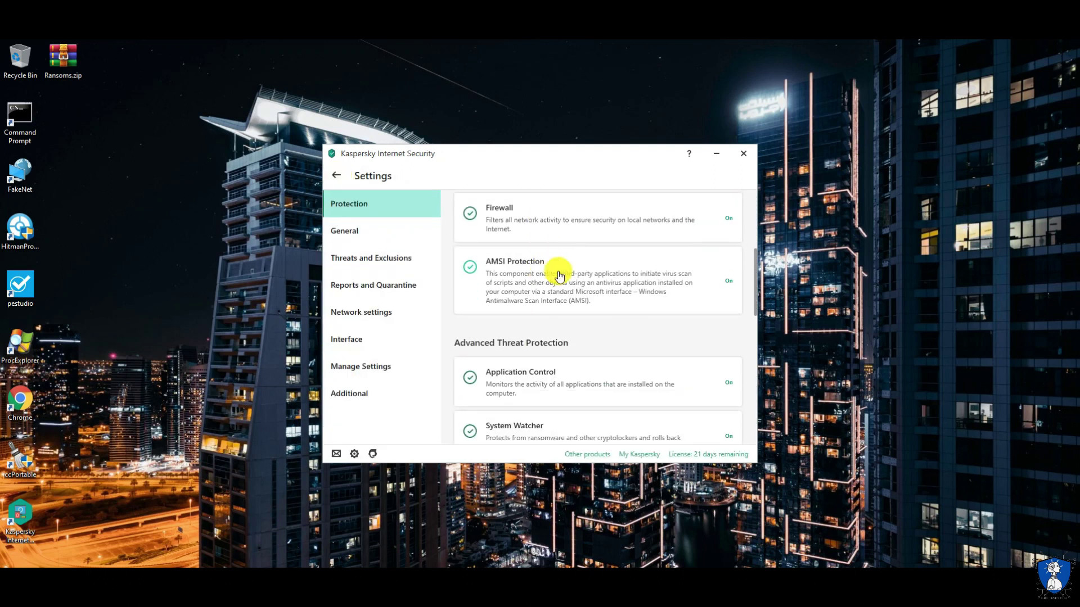
pyautogui.scroll(-3, 560, 276)
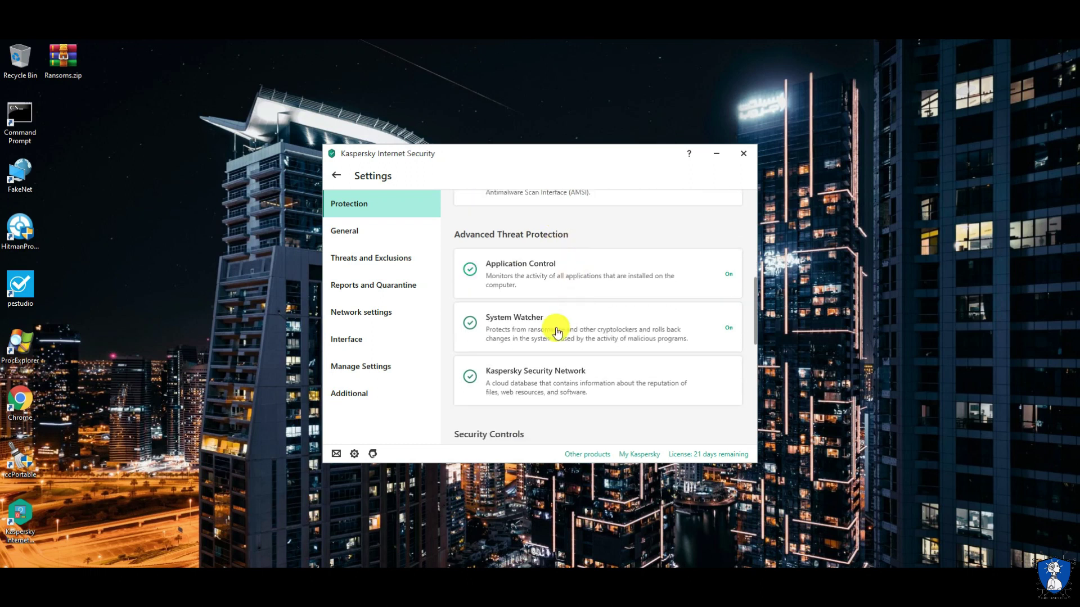
pyautogui.click(575, 330)
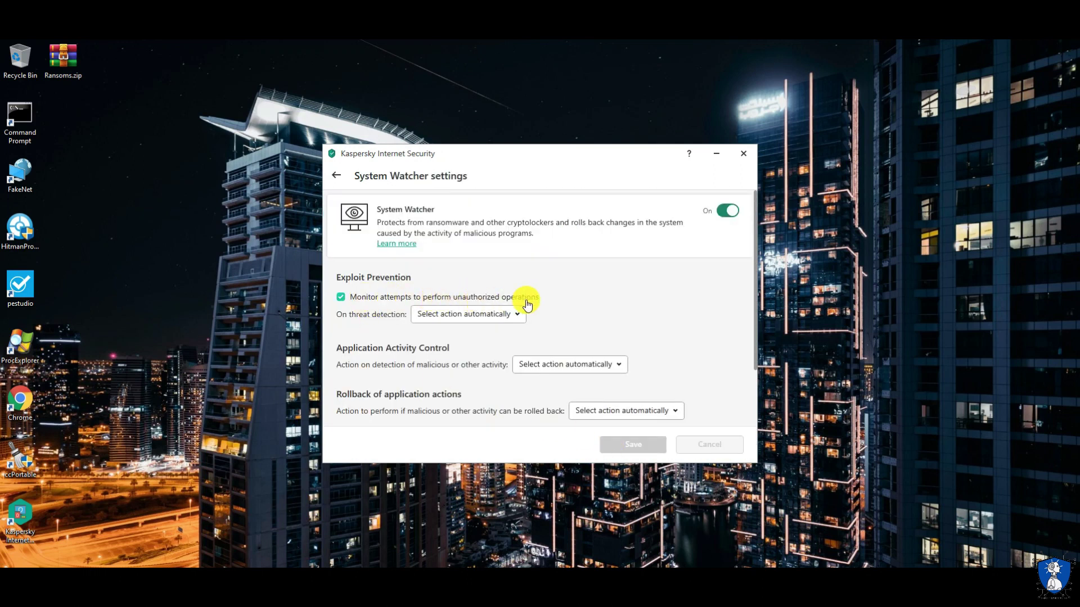
pyautogui.scroll(-2, 499, 317)
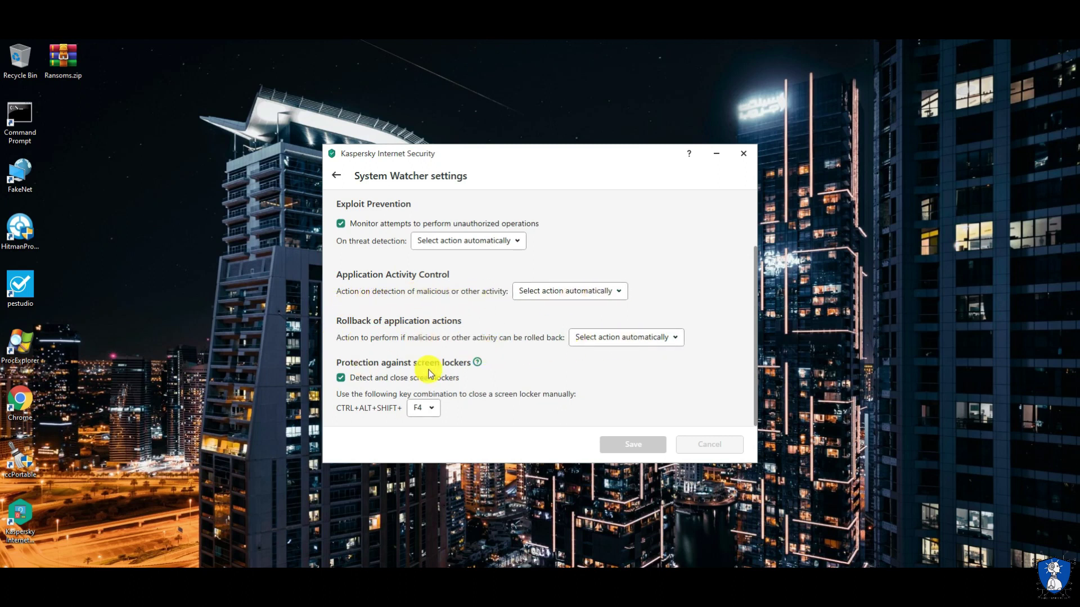
pyautogui.click(337, 176)
# Look through the remaining protection components down to Data Protection and return to Kaspersky's main window
pyautogui.scroll(-8, 530, 374)
pyautogui.scroll(-3, 529, 374)
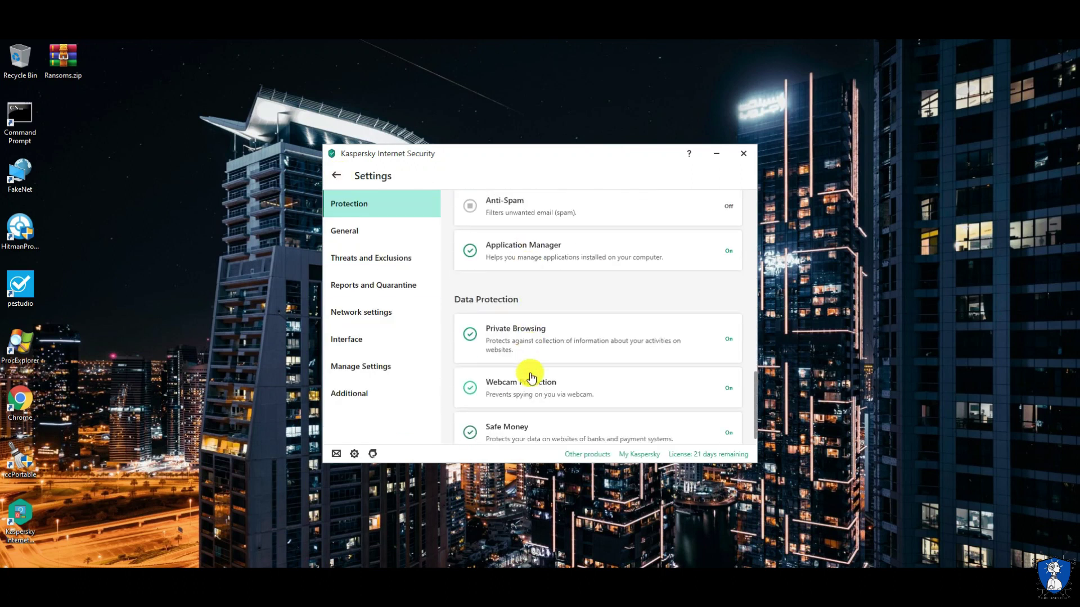
pyautogui.click(337, 176)
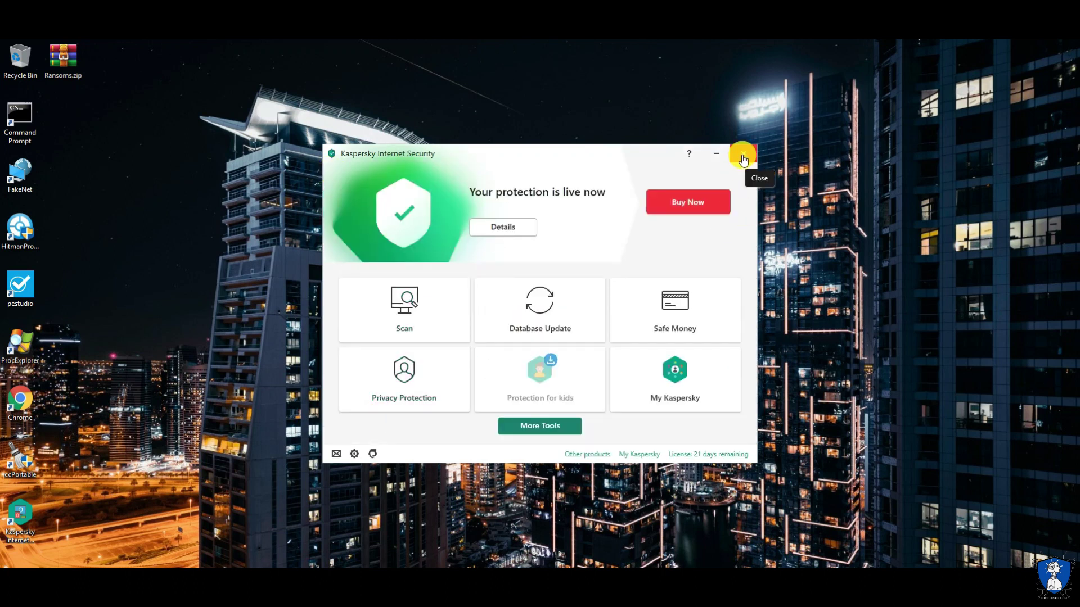
# Pause Kaspersky Internet Security's protection and confirm the pause
pyautogui.click(59, 69)
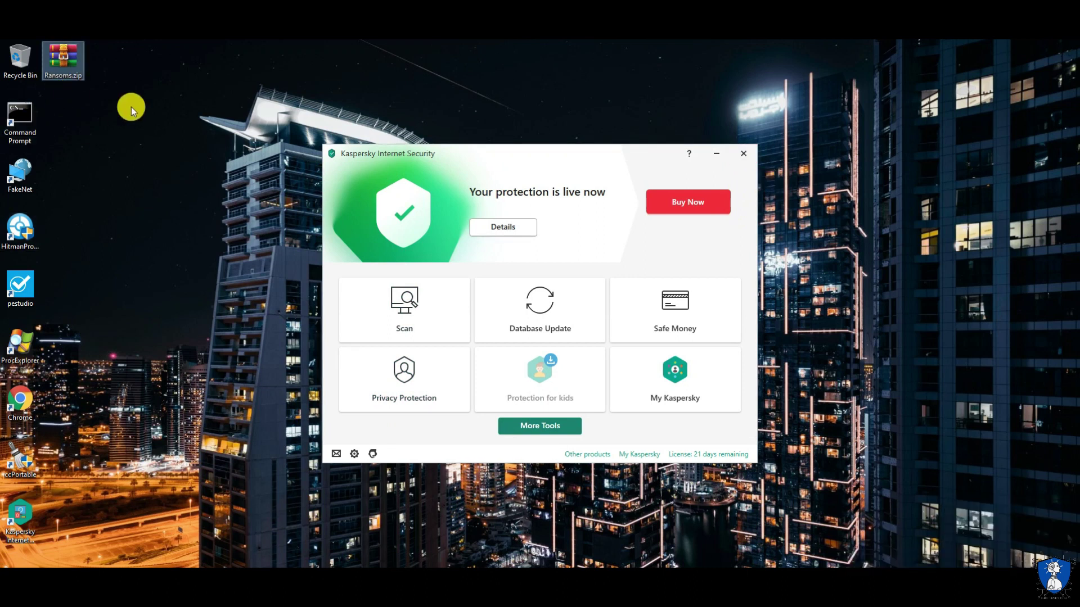
pyautogui.rightClick(963, 579)
pyautogui.click(975, 522)
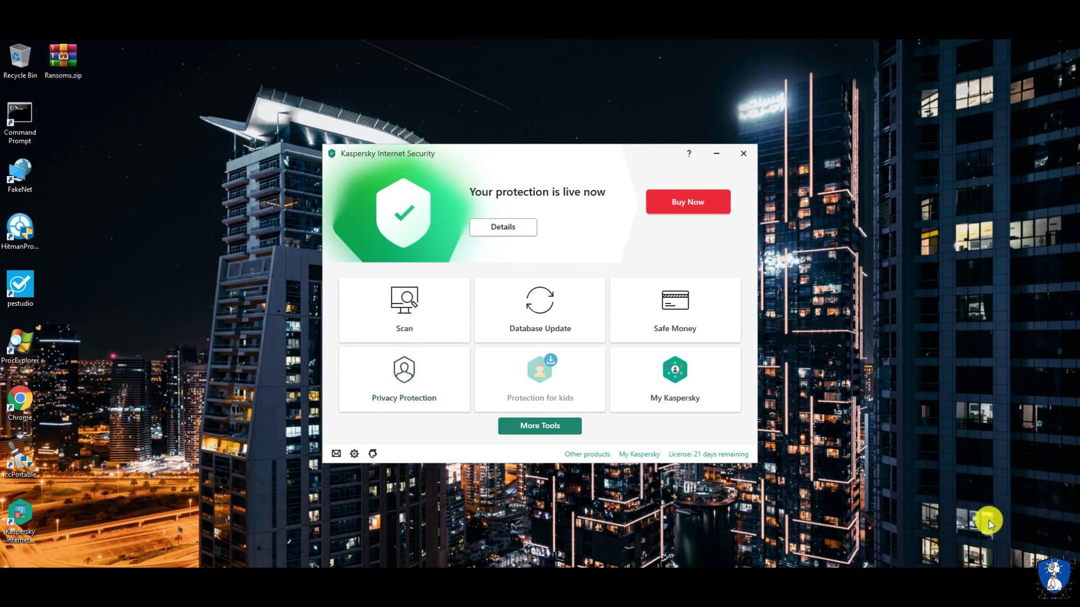
pyautogui.click(468, 318)
pyautogui.click(506, 355)
pyautogui.click(563, 378)
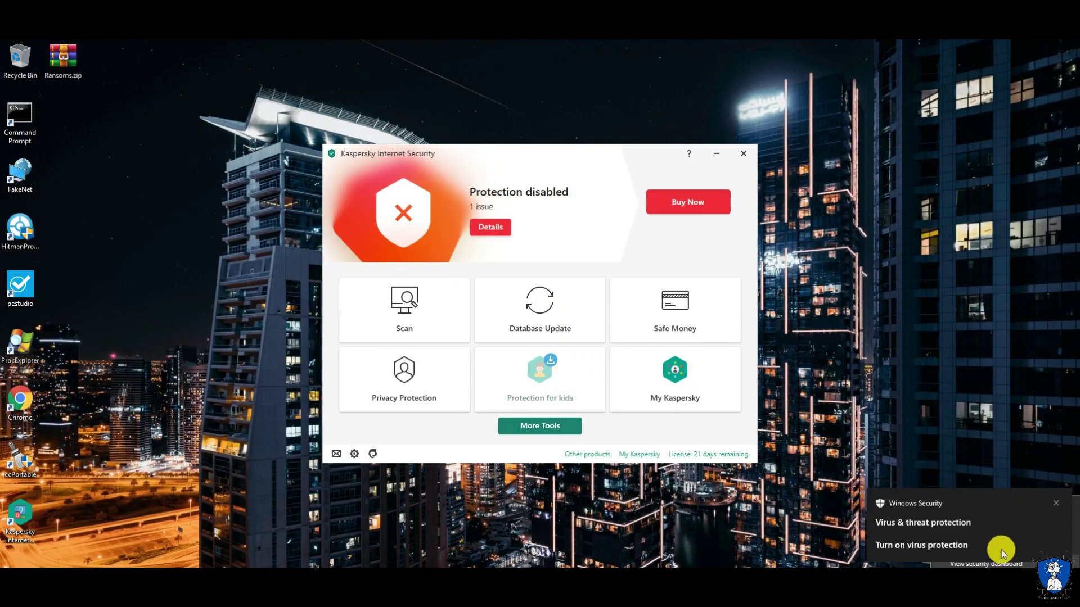
# Open the Windows security dashboard and check the Virus & threat protection status
pyautogui.rightClick(980, 578)
pyautogui.click(979, 564)
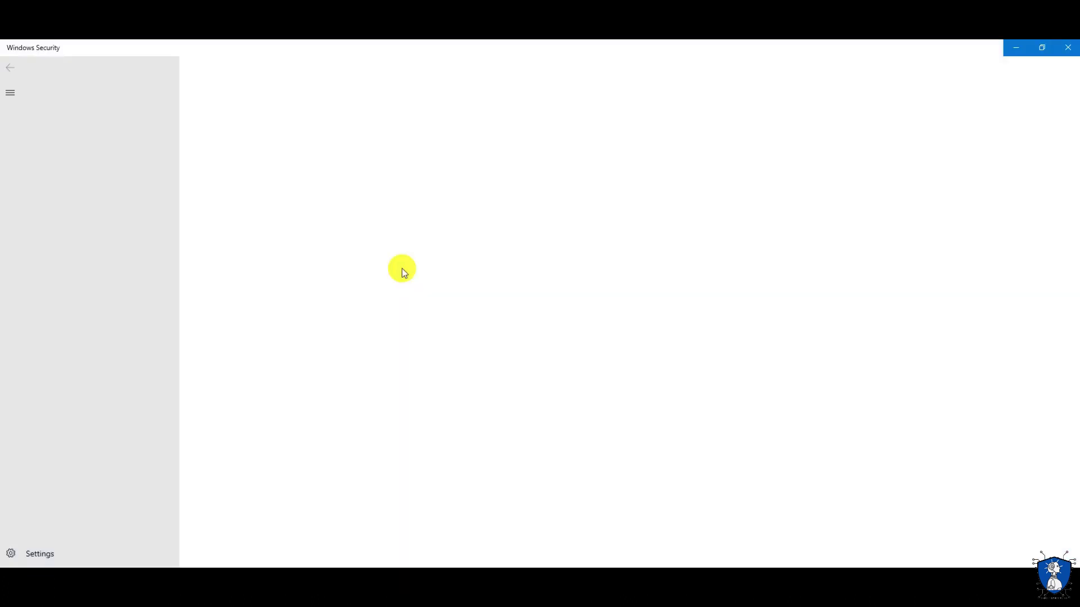
pyautogui.click(600, 331)
pyautogui.click(37, 141)
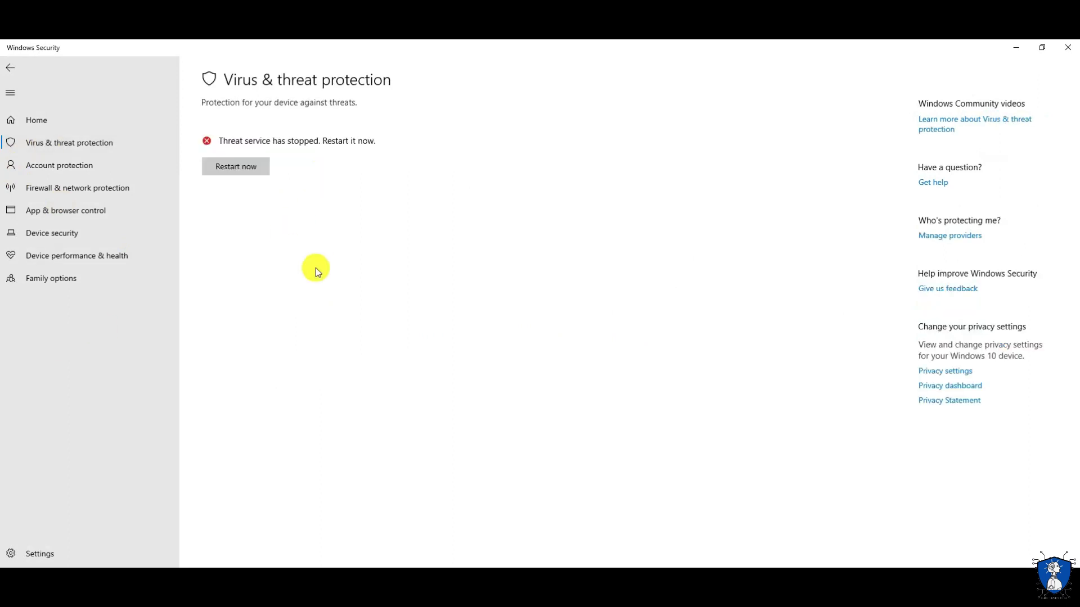
pyautogui.click(37, 121)
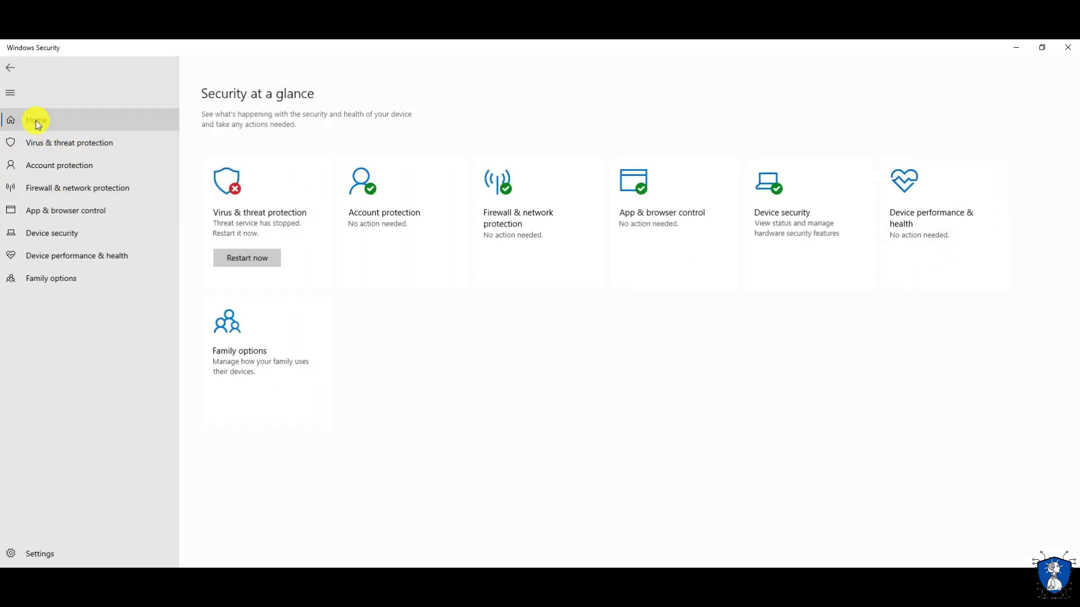
pyautogui.click(47, 147)
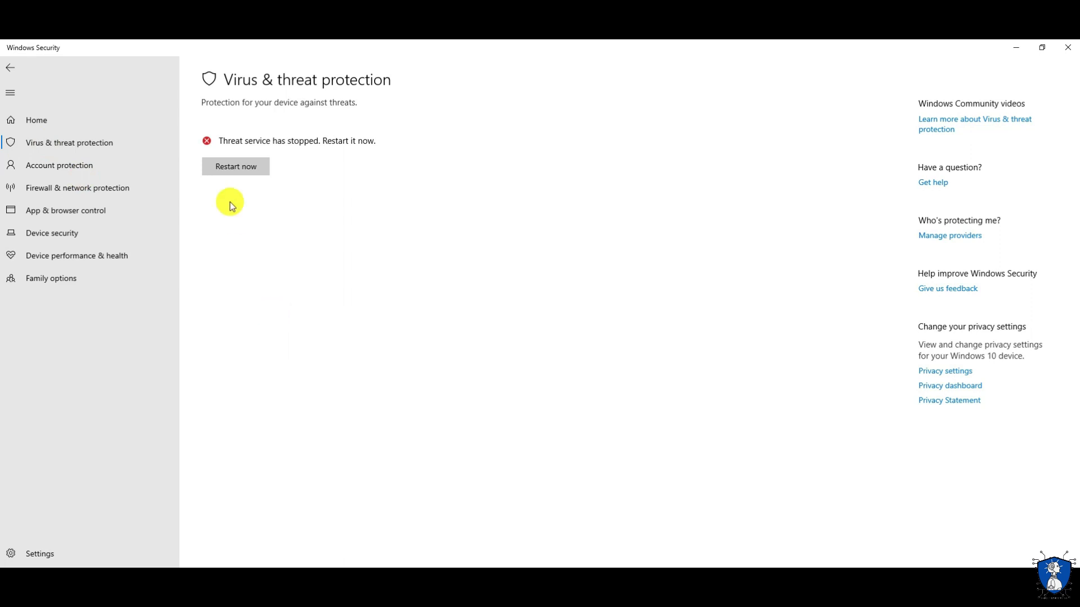
# Restart the Windows threat service, check real-time protection in the Virus & threat protection settings, and minimize Windows Security
pyautogui.click(236, 167)
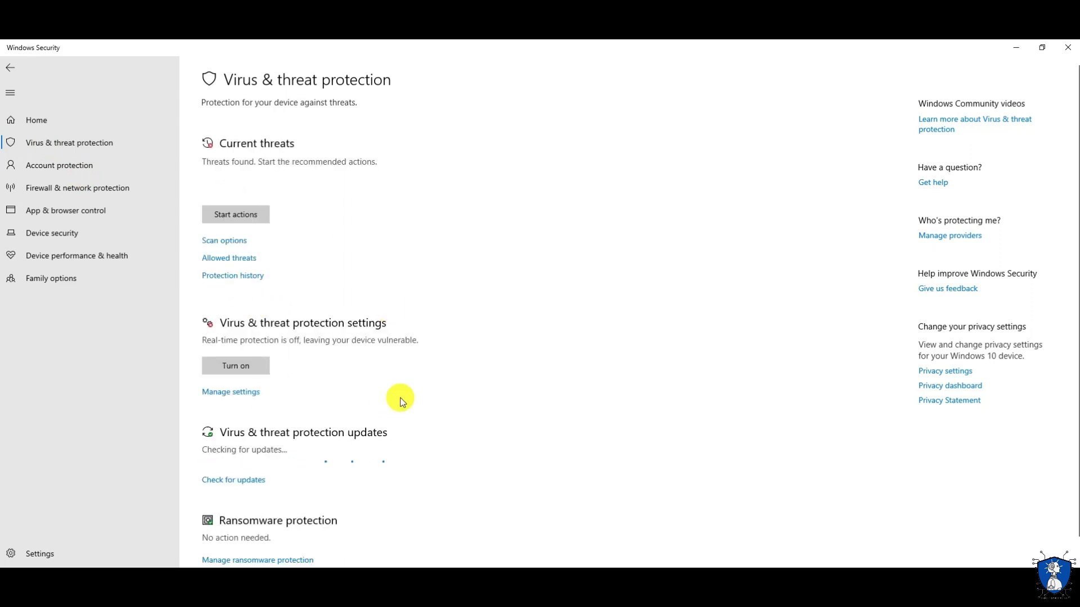
pyautogui.click(230, 407)
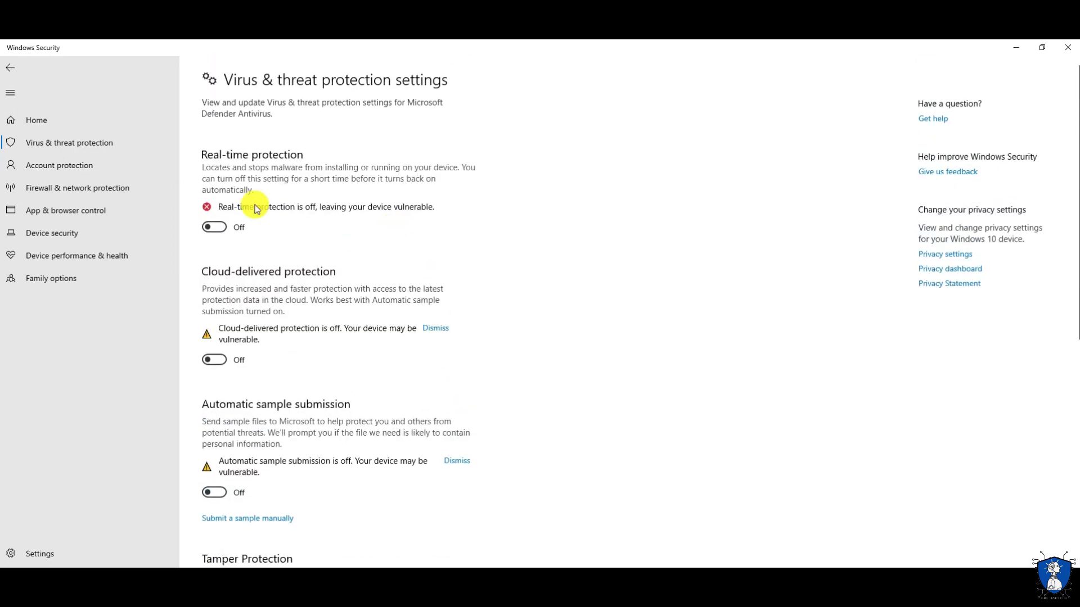
pyautogui.click(1015, 48)
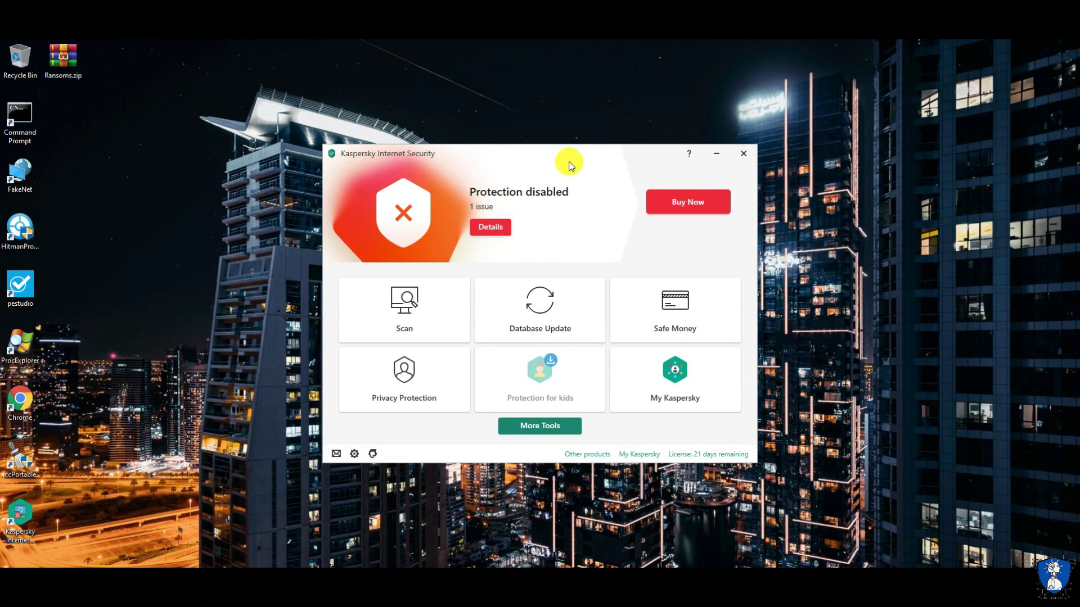
# Move the Kaspersky window aside and extract Ransoms.zip onto the desktop, supplying the archive password
pyautogui.moveTo(569, 158); pyautogui.dragTo(821, 72)
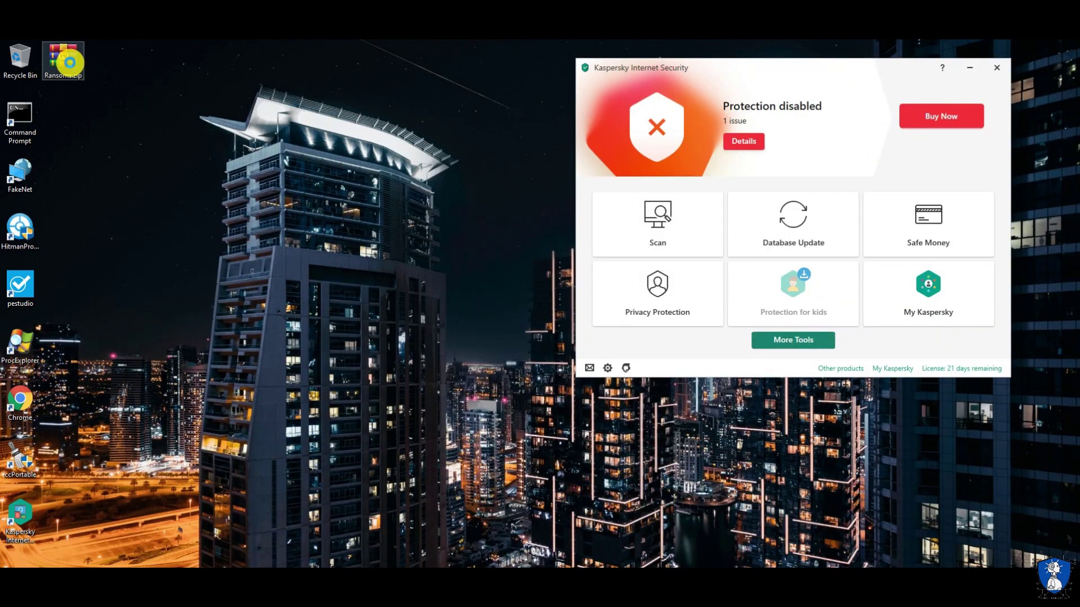
pyautogui.rightClick(68, 61)
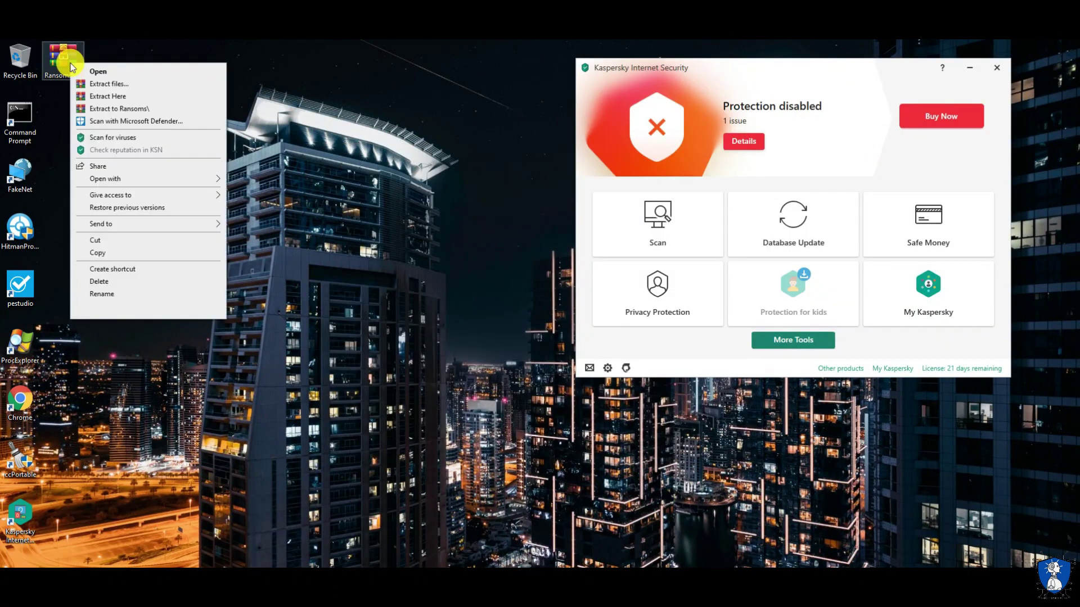
pyautogui.click(114, 97)
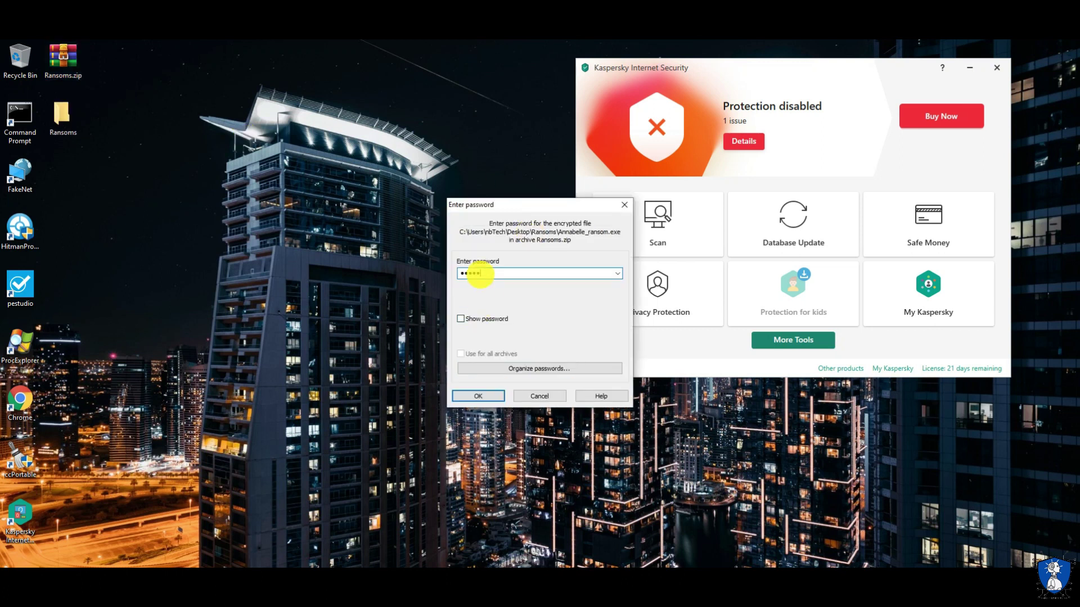
pyautogui.press('Return')
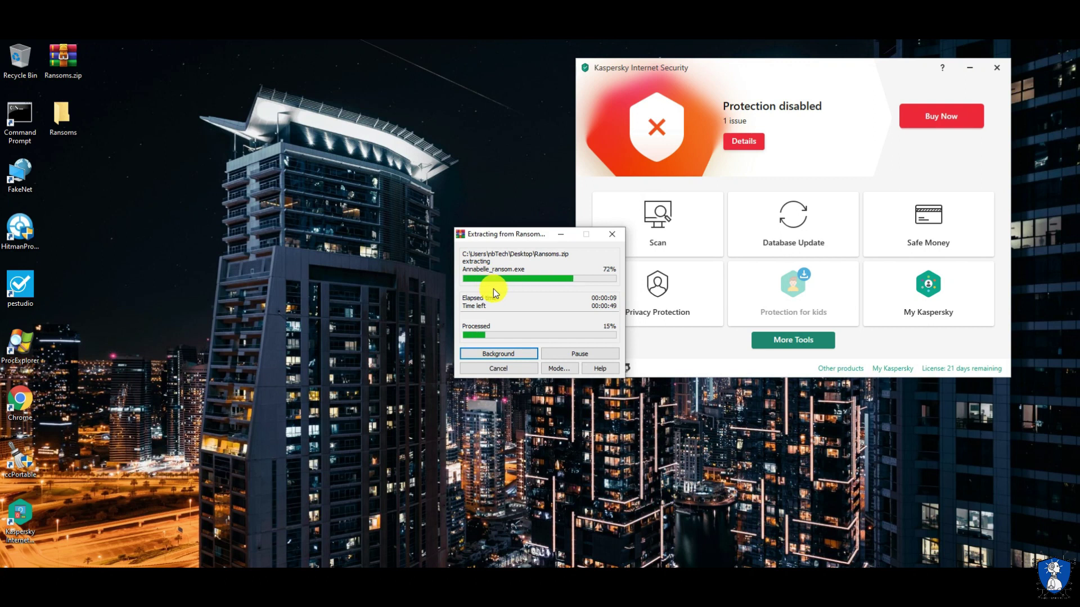
pyautogui.moveTo(514, 237); pyautogui.dragTo(403, 221)
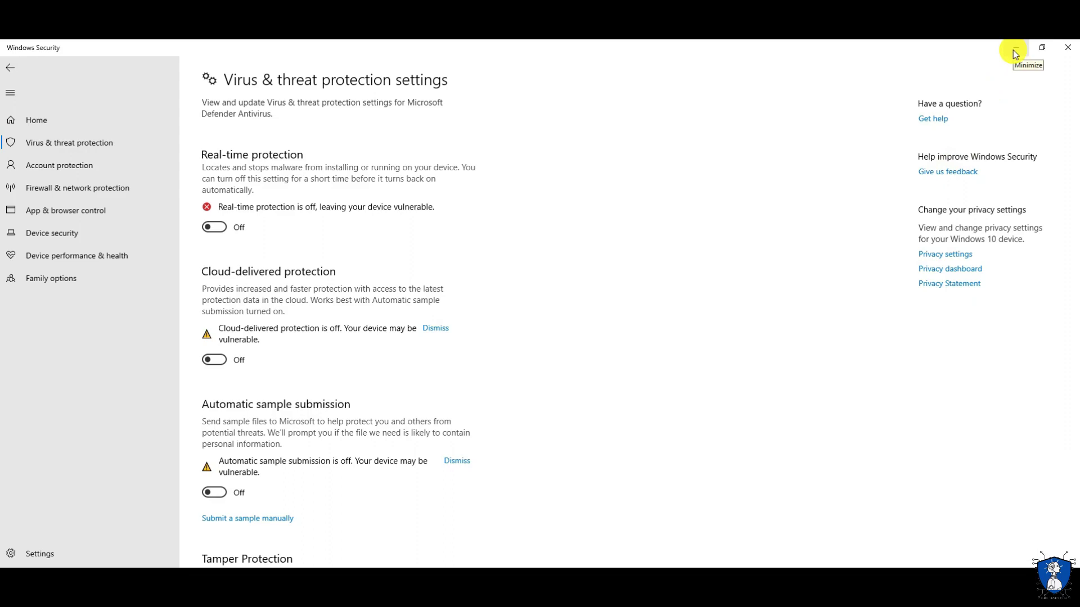
# Minimize Windows Security, open the extracted Ransoms folder, and enlarge its window to view all the ransomware samples
pyautogui.click(1013, 50)
pyautogui.doubleClick(64, 106)
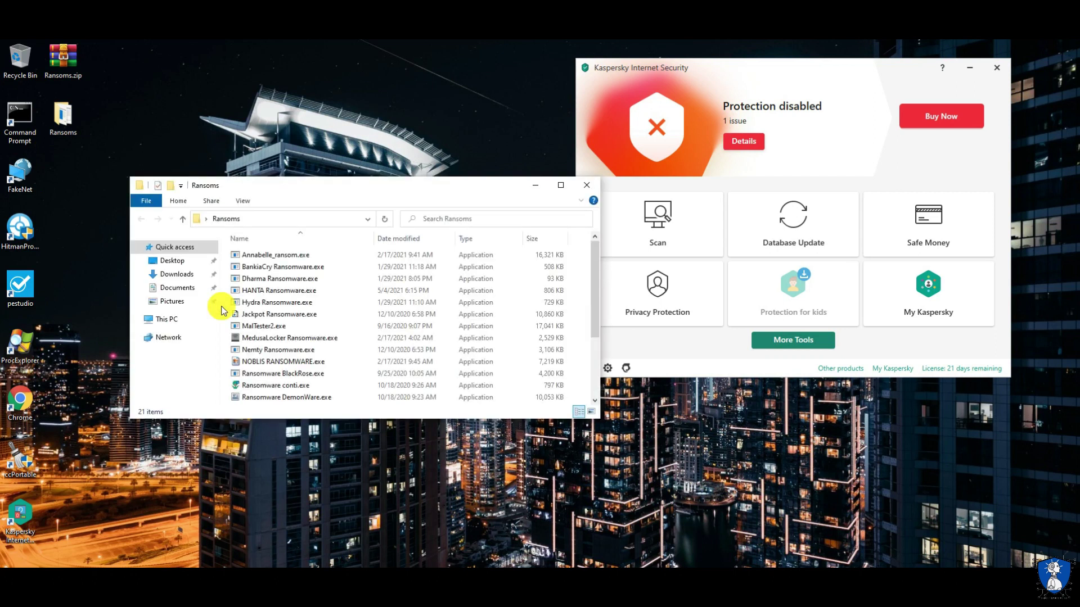
pyautogui.moveTo(403, 419); pyautogui.dragTo(335, 531)
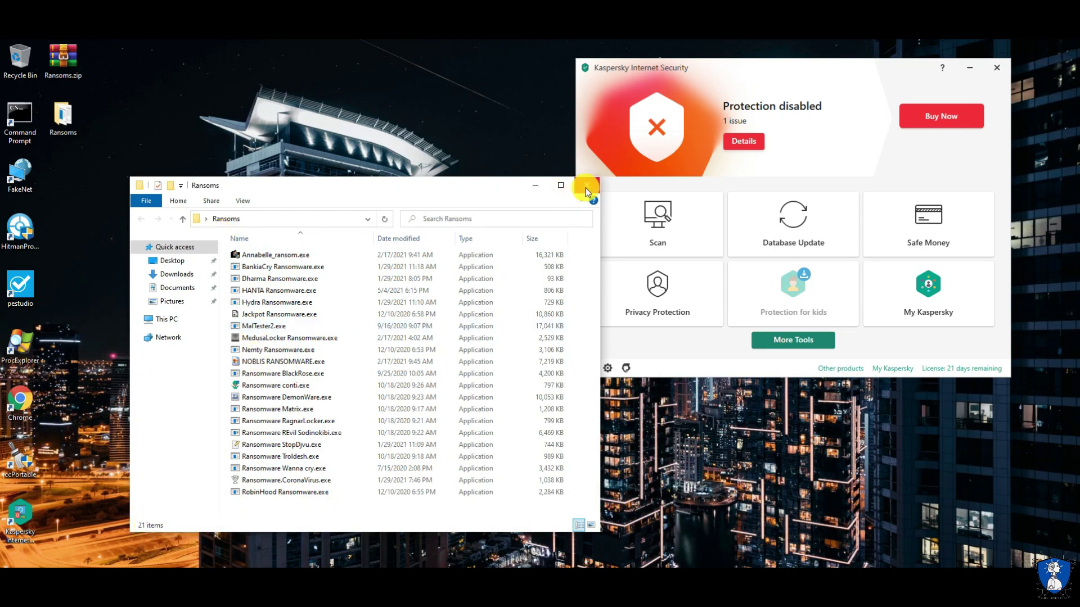
# Run MalTester2.exe from the Ransoms folder and move its console window clear of the folder window
pyautogui.click(534, 185)
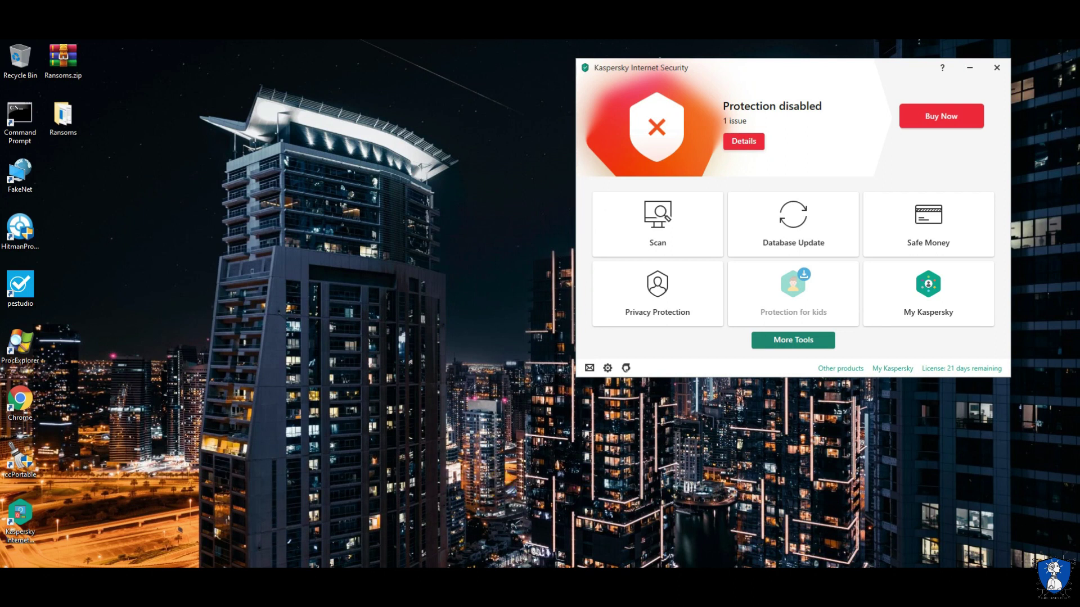
pyautogui.click(131, 504)
pyautogui.doubleClick(256, 326)
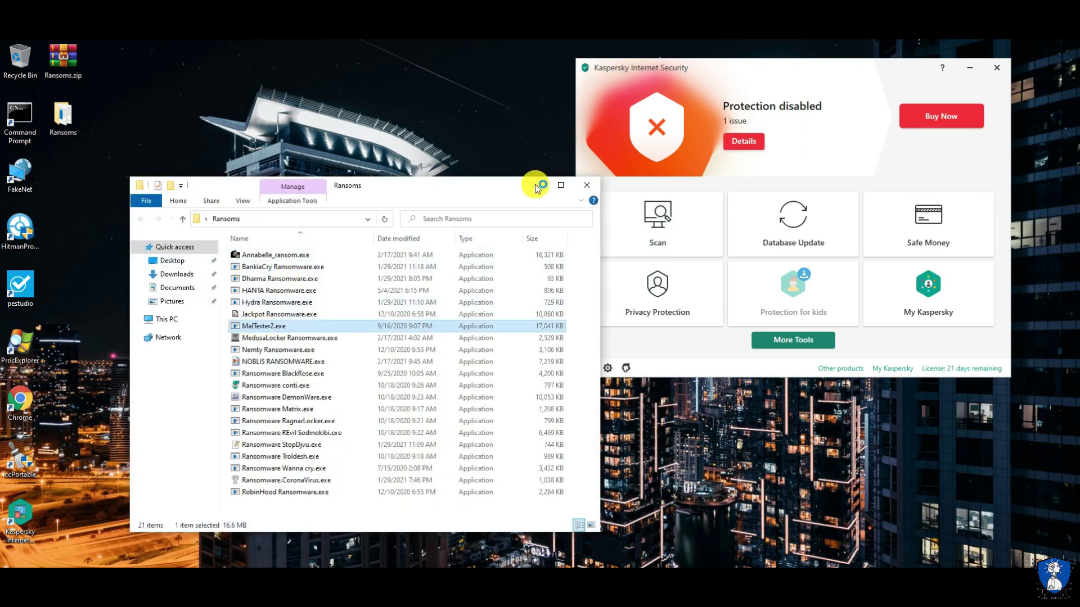
pyautogui.press('Return')
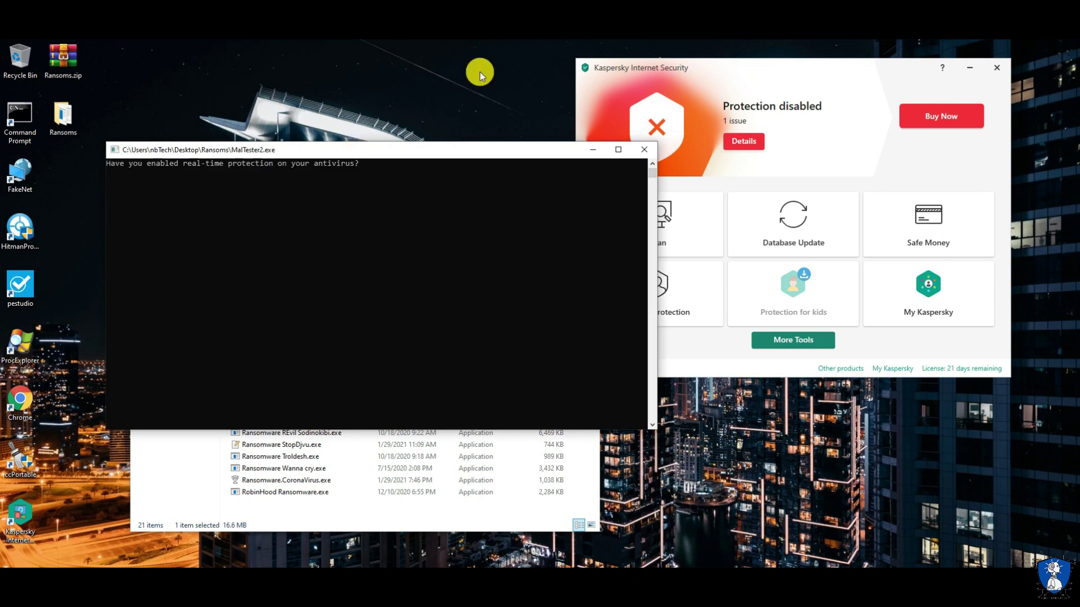
pyautogui.moveTo(385, 157); pyautogui.dragTo(298, 75)
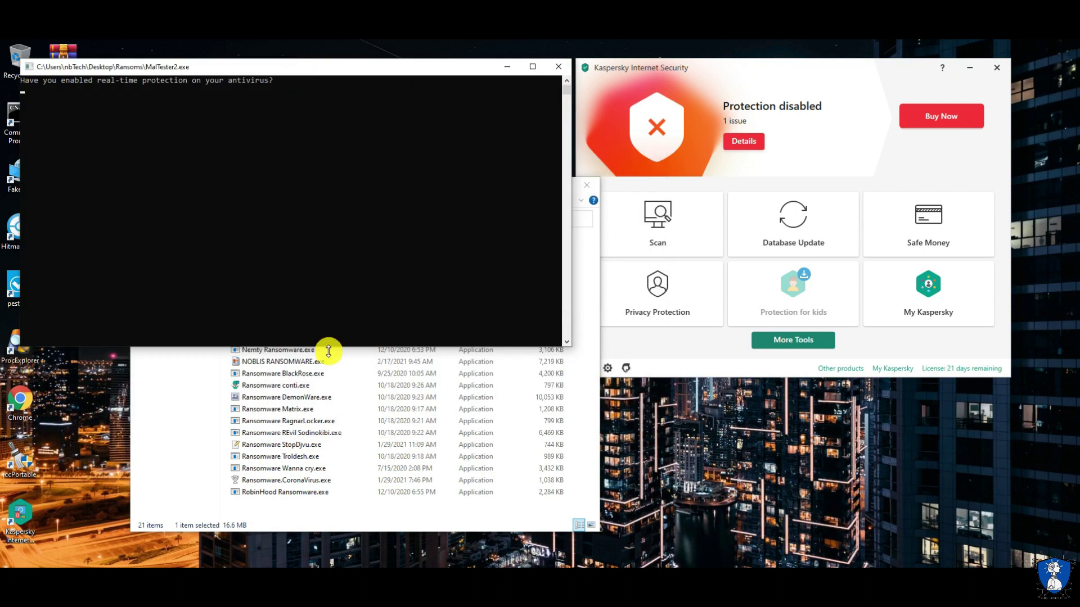
# Minimize the Ransoms folder, shift the Kaspersky window clear of the MalTester2 console, and minimize it
pyautogui.click(590, 263)
pyautogui.click(535, 186)
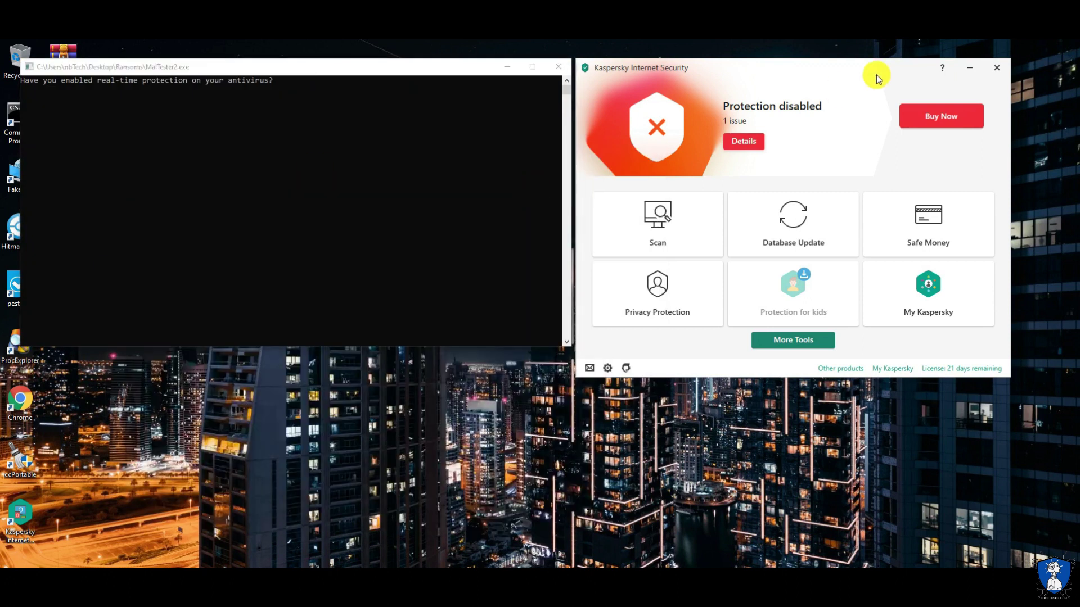
pyautogui.moveTo(834, 67); pyautogui.dragTo(866, 61)
pyautogui.click(1004, 62)
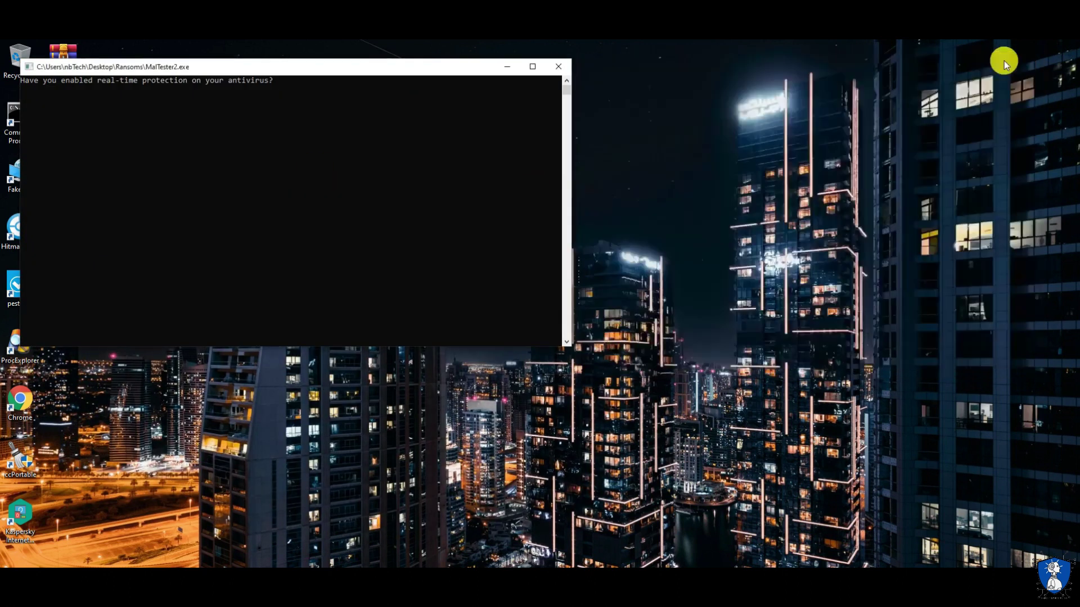
# Bring up Process Explorer, Task Manager, and the Documents and Pictures folders alongside the MalTester2 console for monitoring
pyautogui.moveTo(263, 566)
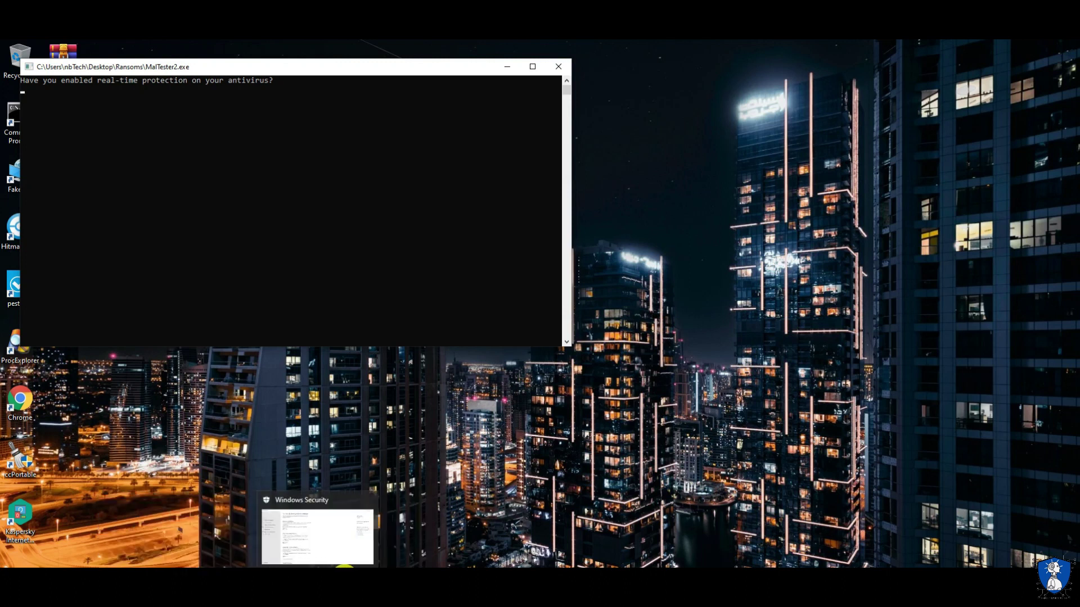
pyautogui.click(344, 576)
pyautogui.click(372, 578)
pyautogui.moveTo(400, 578)
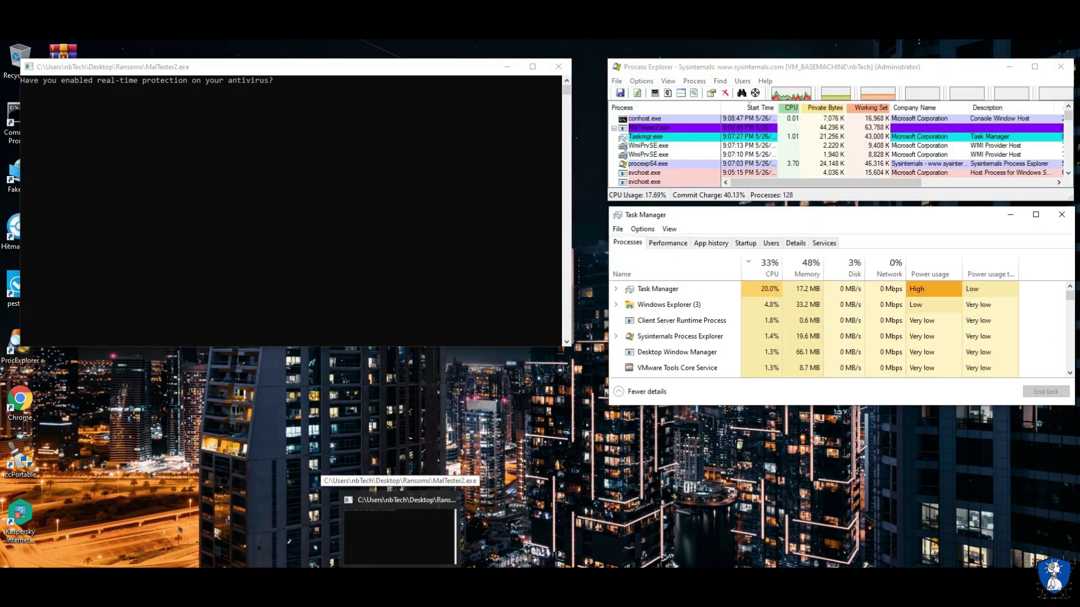
pyautogui.moveTo(264, 566)
pyautogui.click(346, 504)
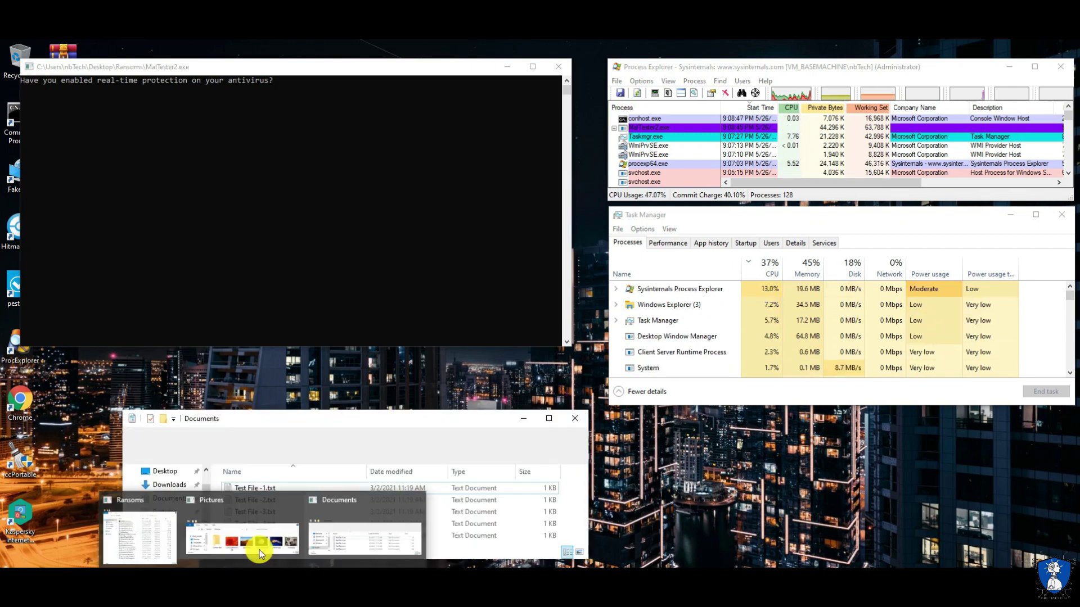
pyautogui.click(258, 550)
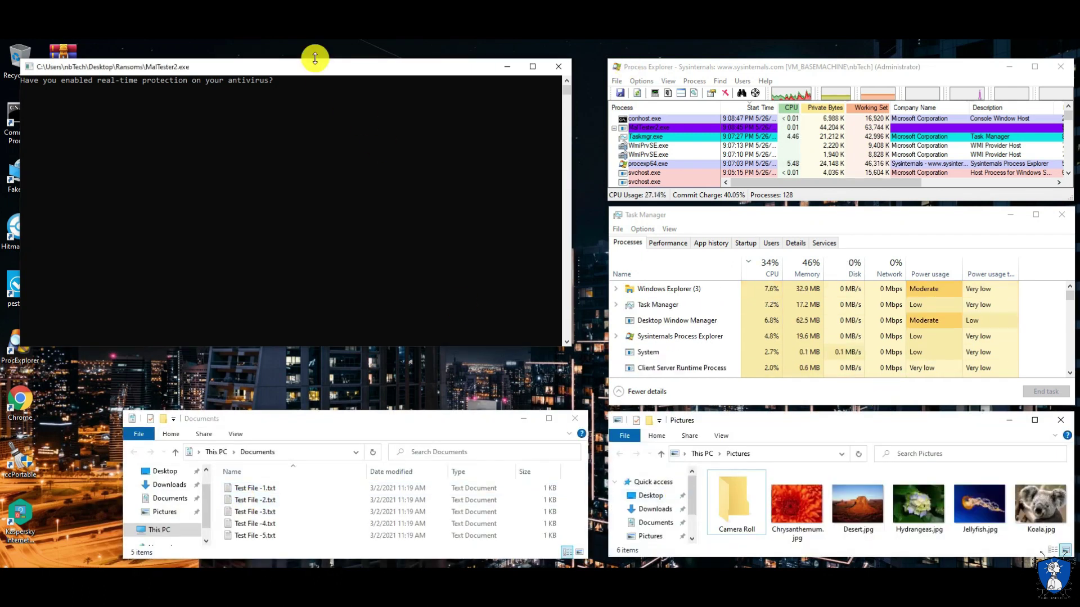
# Bring the Kaspersky Internet Security window to the front and resume its paused protection
pyautogui.click(290, 578)
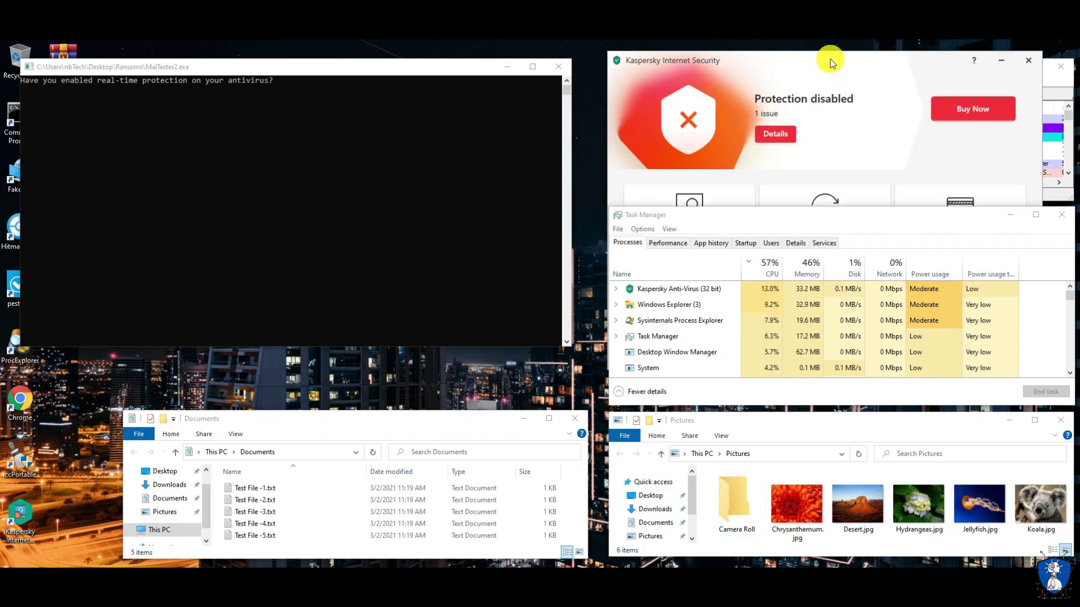
pyautogui.click(669, 231)
pyautogui.click(785, 59)
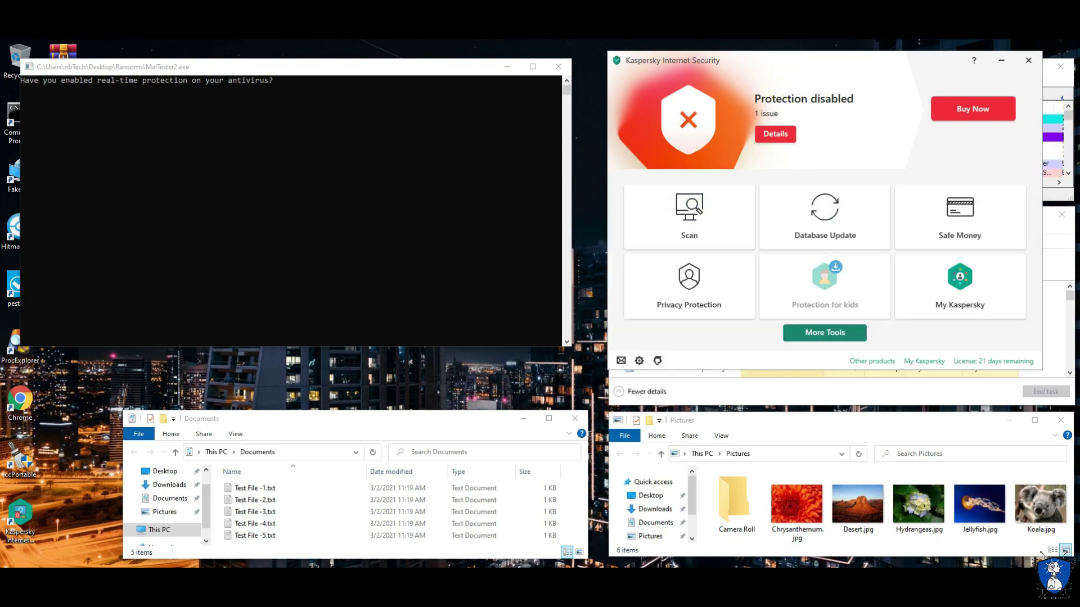
pyautogui.click(810, 63)
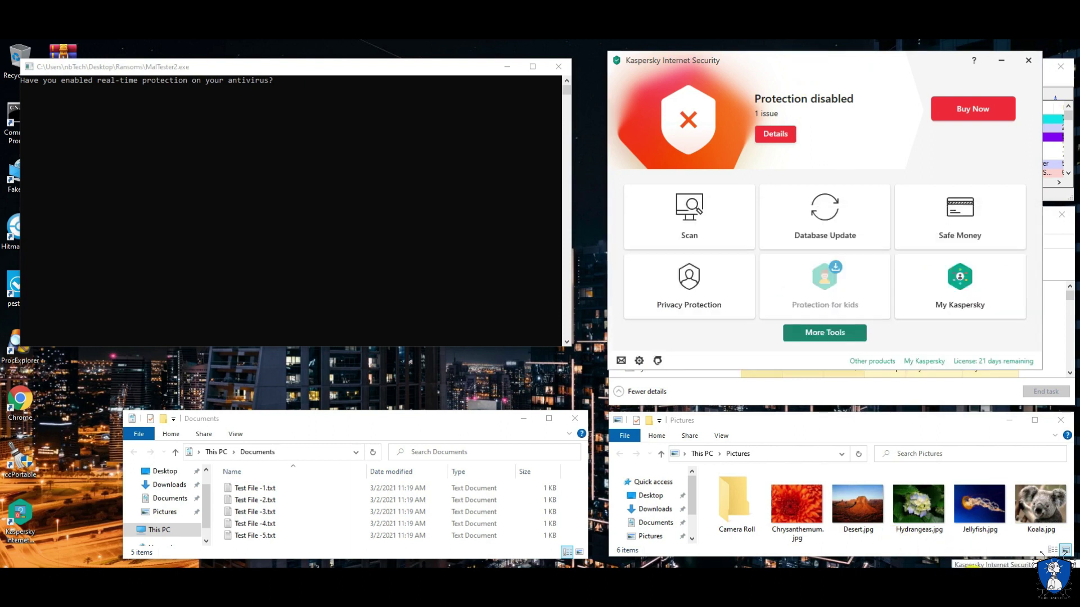
pyautogui.click(984, 528)
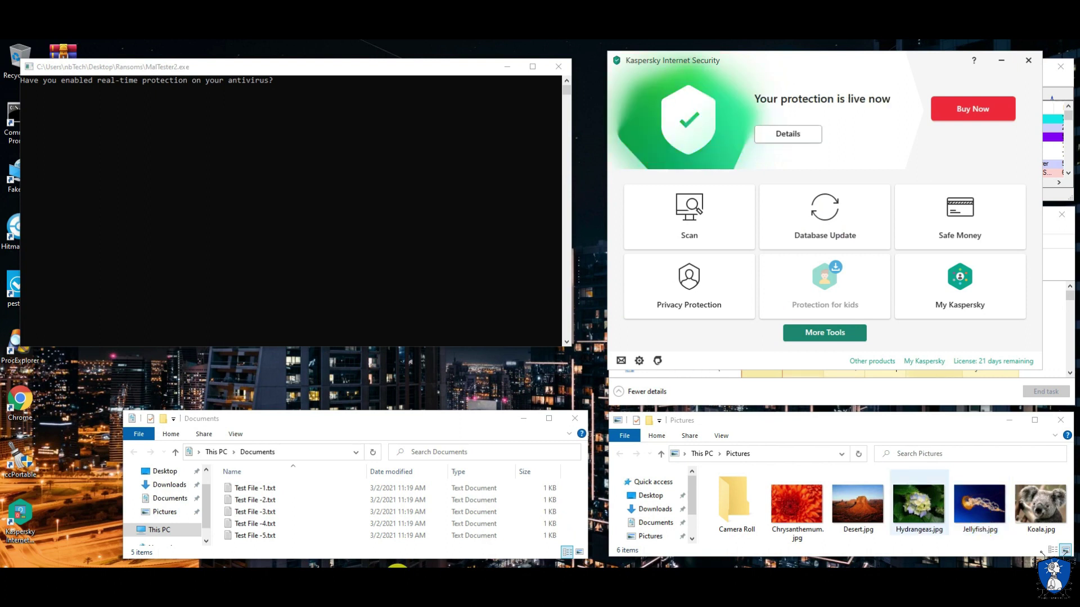
# Switch to Windows Security, check the Security at a glance overview on its home page, and close the window
pyautogui.hotkey('alt', 'Tab')
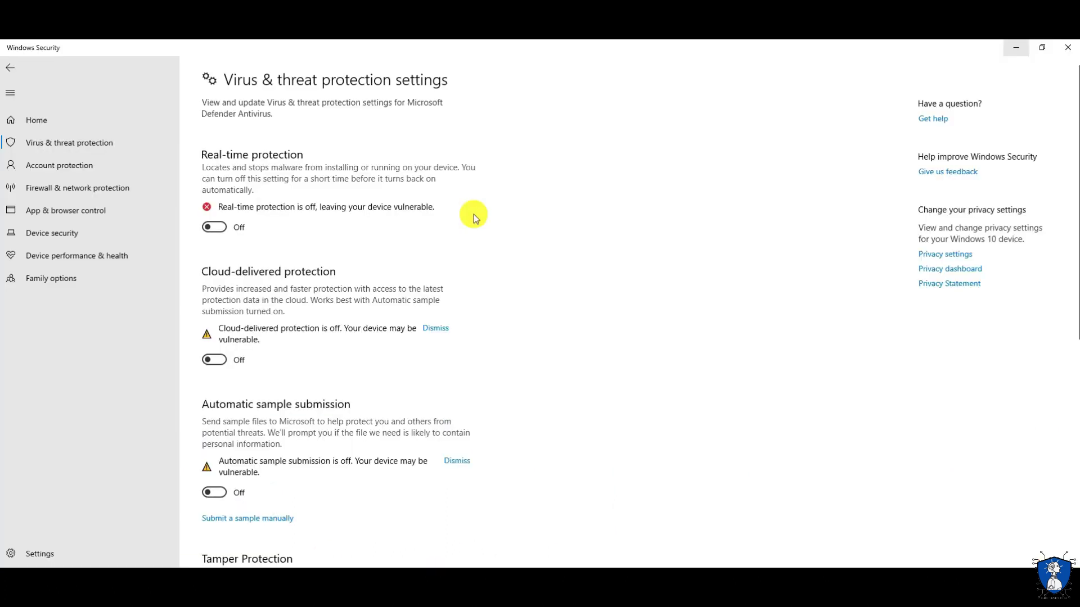
pyautogui.click(34, 121)
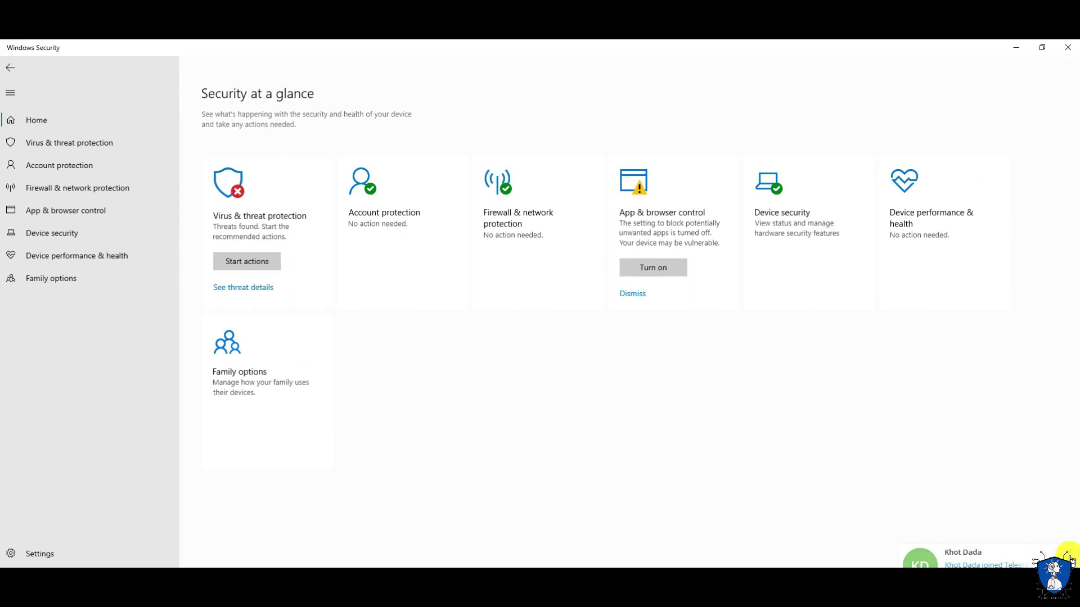
pyautogui.rightClick(934, 559)
pyautogui.click(969, 566)
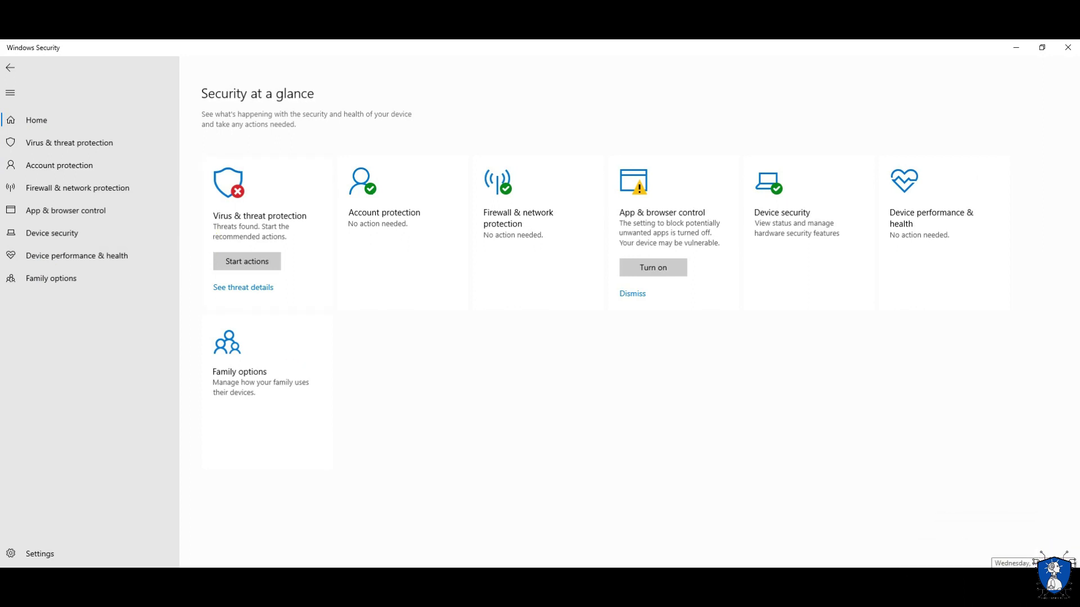
pyautogui.click(39, 143)
pyautogui.click(1067, 47)
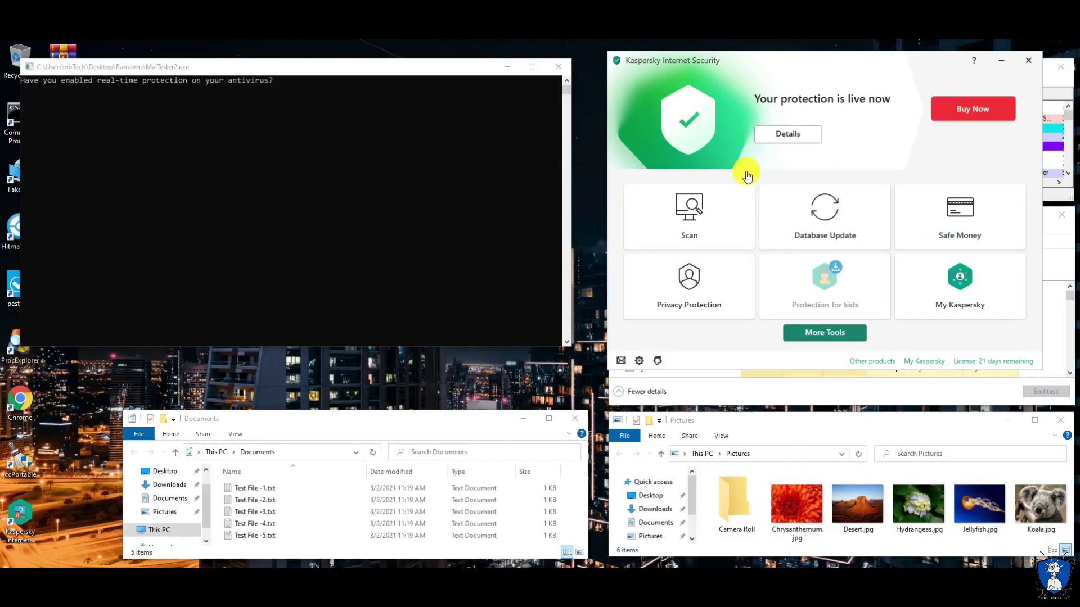
# Close the Kaspersky window and answer y to MalTester2's real-time protection question to start executing the samples
pyautogui.click(1030, 65)
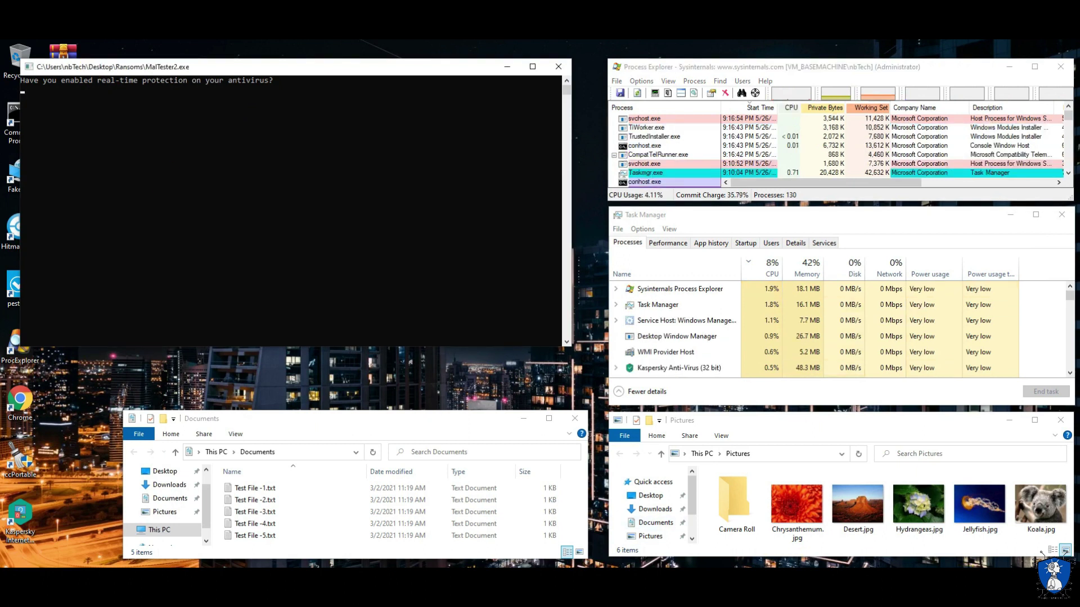
pyautogui.write('y')
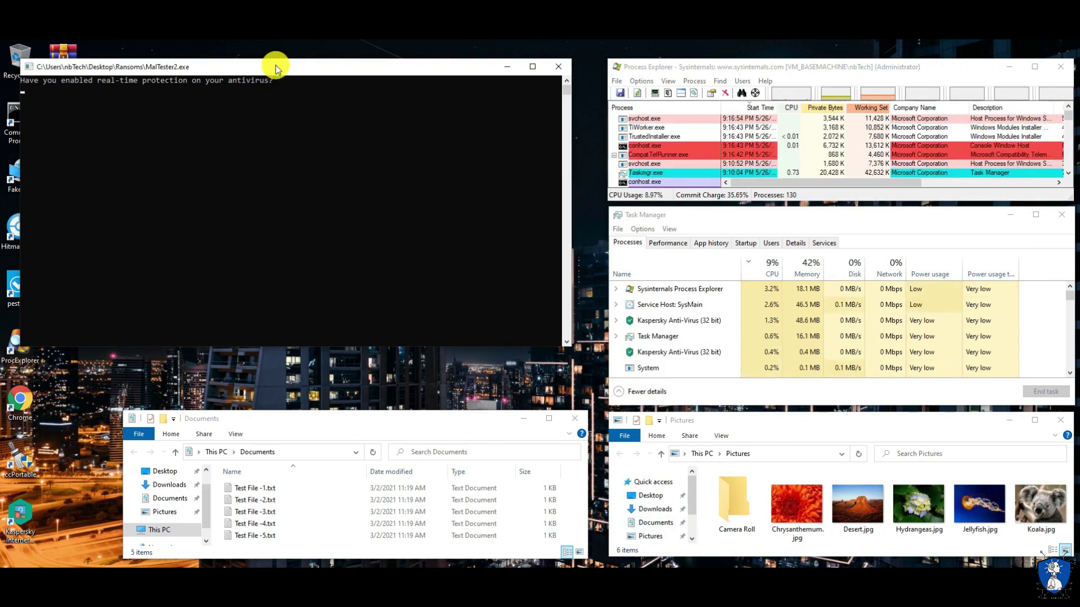
pyautogui.press('Return')
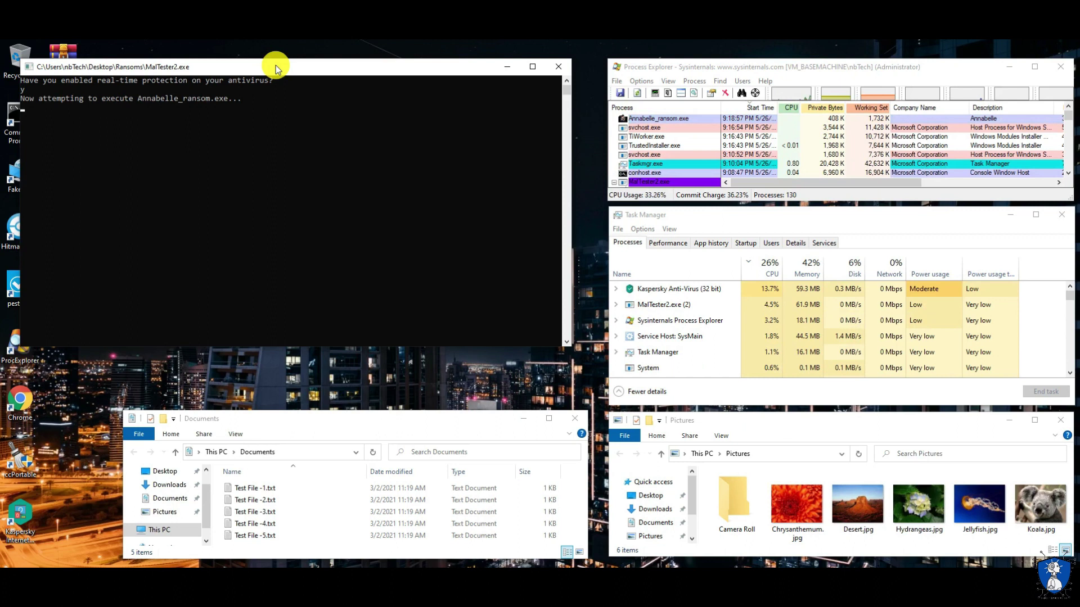
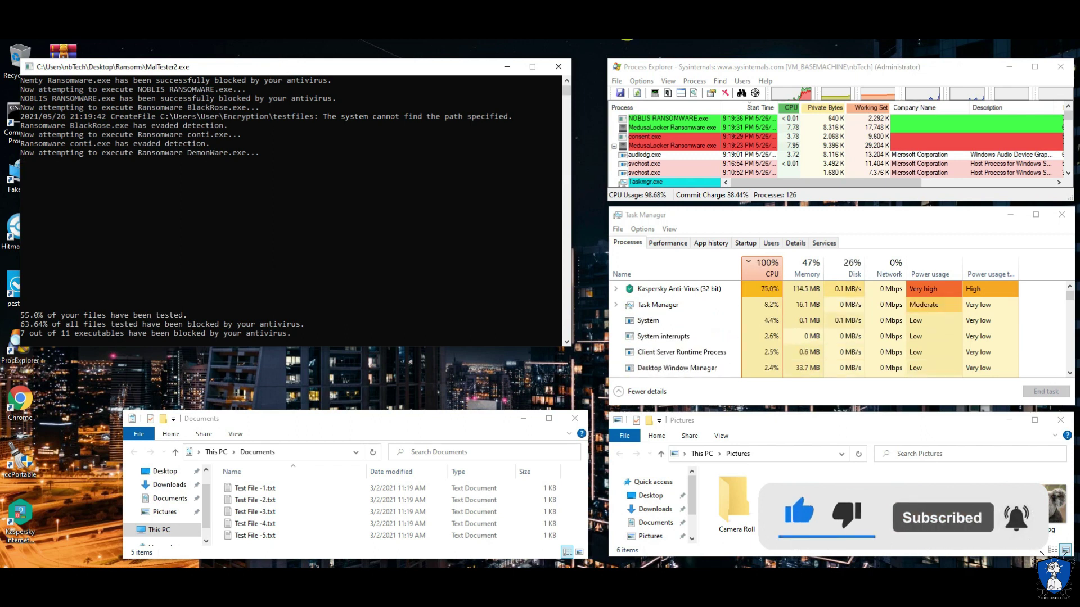
# Refresh the Documents folder, open Test File -1.txt to check its contents, and close it
pyautogui.click(373, 452)
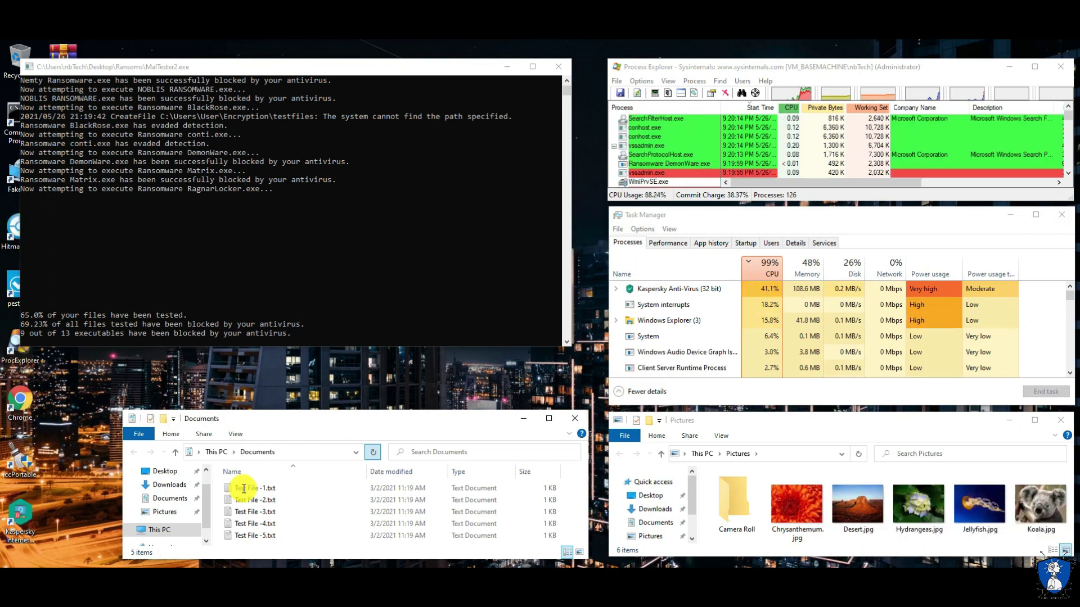
pyautogui.click(243, 488)
pyautogui.press('F2')
pyautogui.click(242, 499)
pyautogui.click(246, 492)
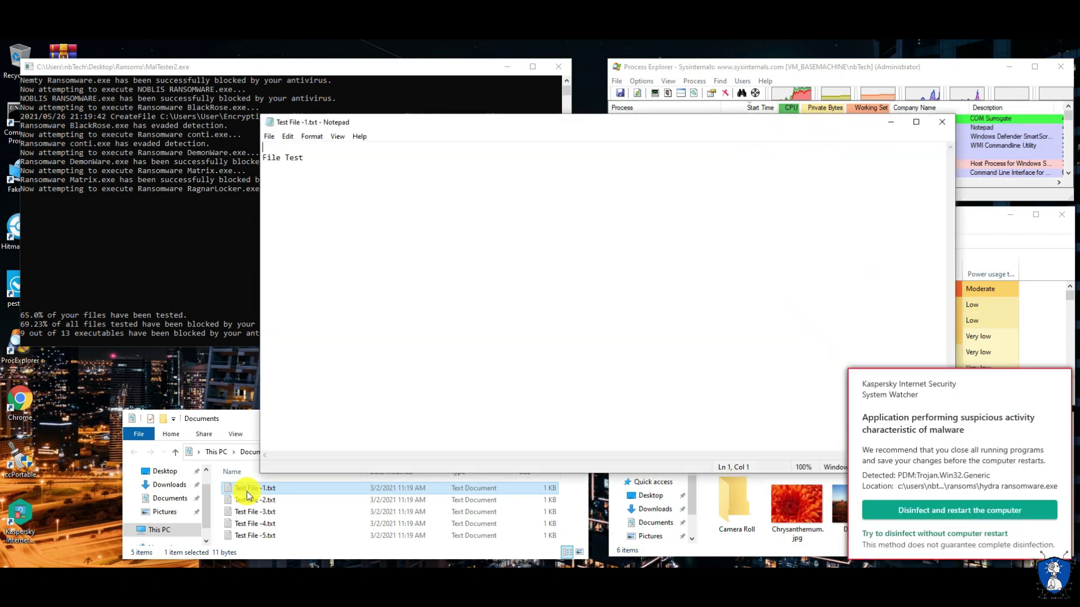
pyautogui.click(943, 125)
# Have Kaspersky try to disinfect the detected hydra ransomware.exe without a computer restart, and confirm the action
pyautogui.click(906, 533)
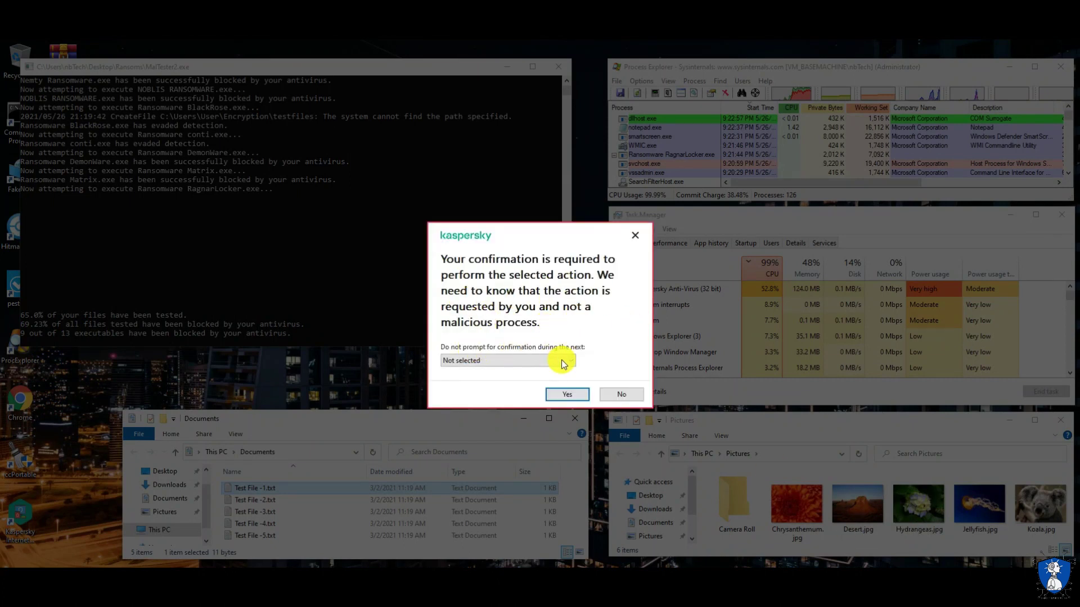
pyautogui.click(564, 393)
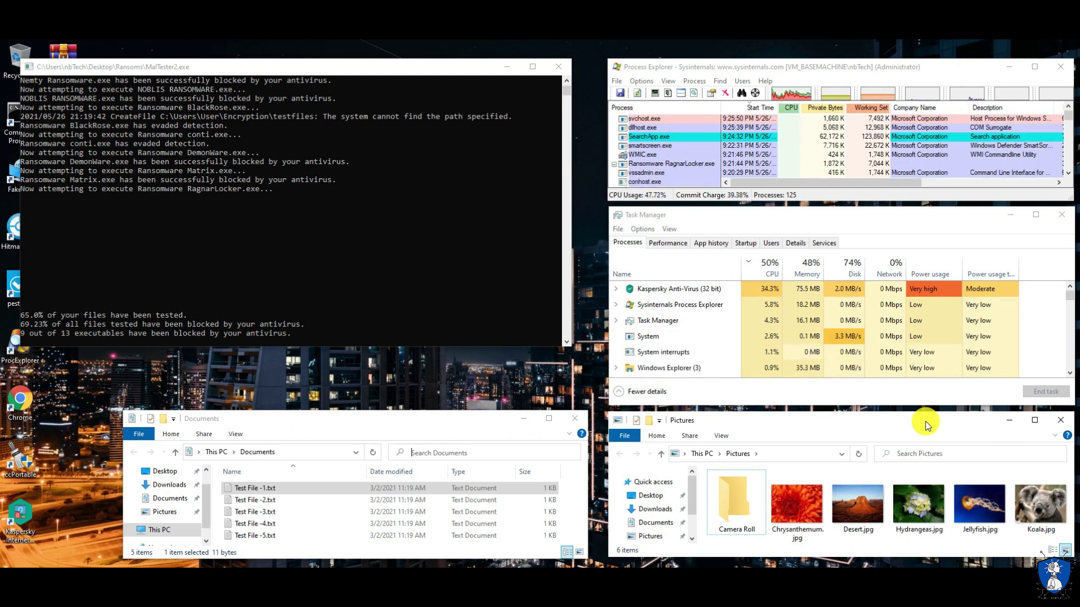
# Try to kill the Ransomware RagnarLocker.exe process in Process Explorer and refresh the Documents folder
pyautogui.click(684, 164)
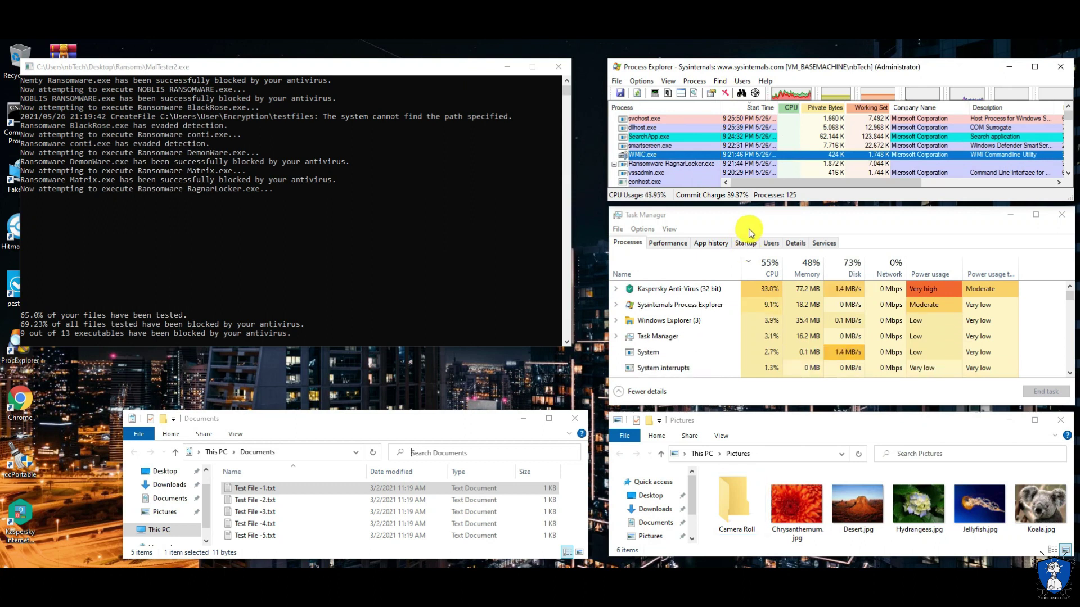
pyautogui.click(850, 163)
pyautogui.click(725, 93)
pyautogui.click(595, 349)
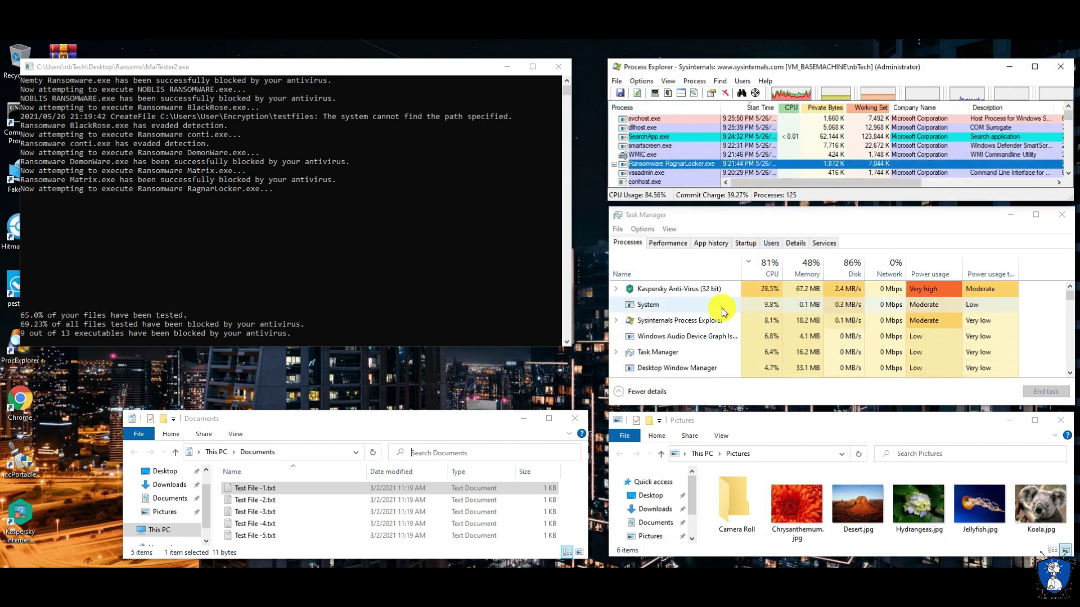
pyautogui.click(886, 448)
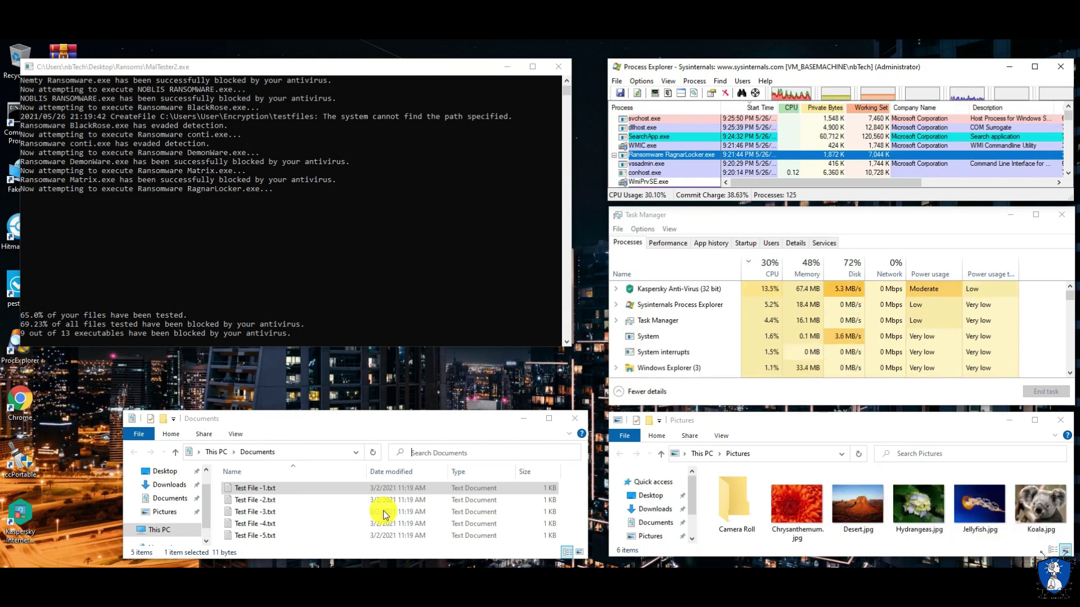
pyautogui.click(373, 453)
pyautogui.click(724, 93)
pyautogui.click(595, 349)
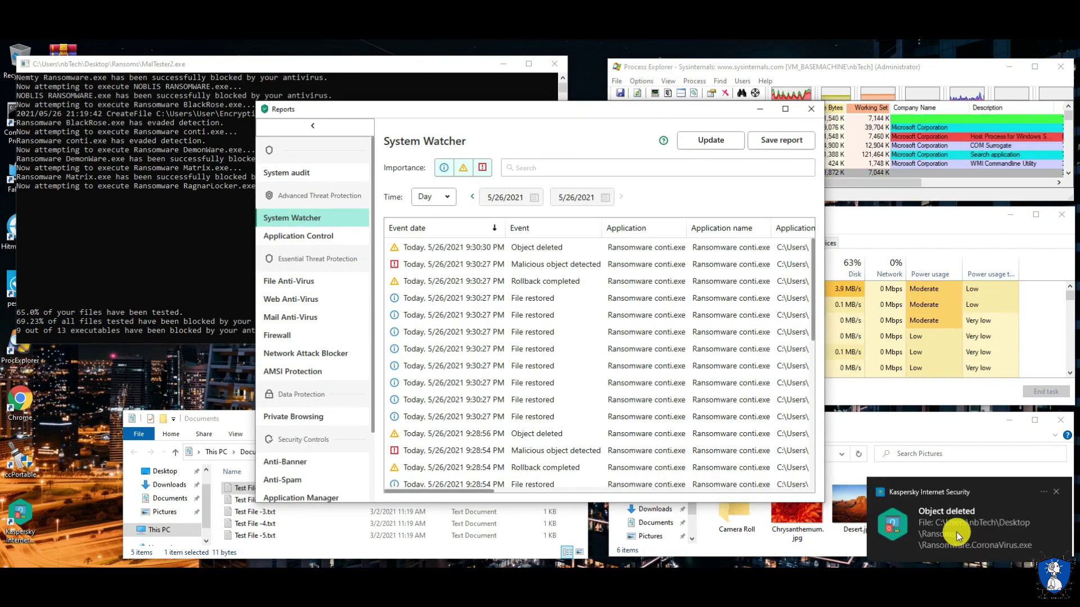
# Widen the Kaspersky Reports window, adjust its columns, review the System Watcher events, and close the report
pyautogui.moveTo(824, 421); pyautogui.dragTo(1044, 422)
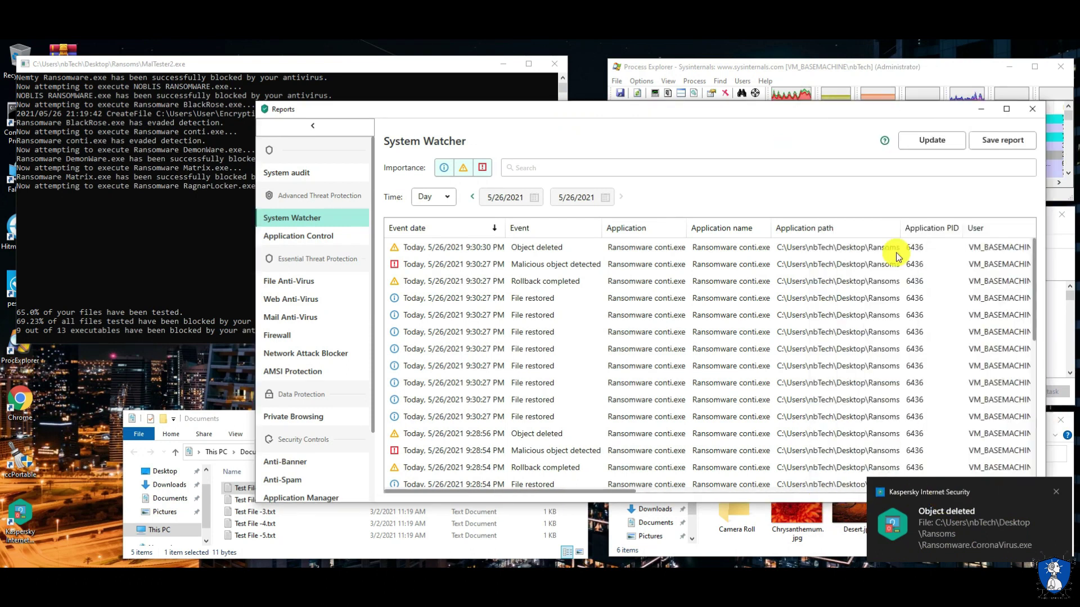
pyautogui.scroll(-3, 702, 419)
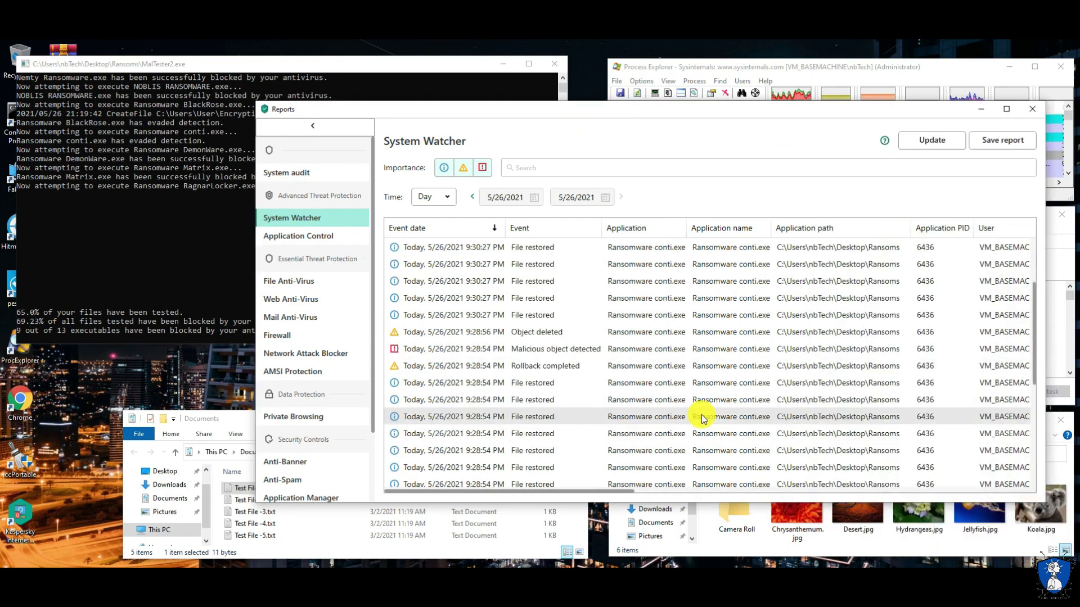
pyautogui.doubleClick(973, 227)
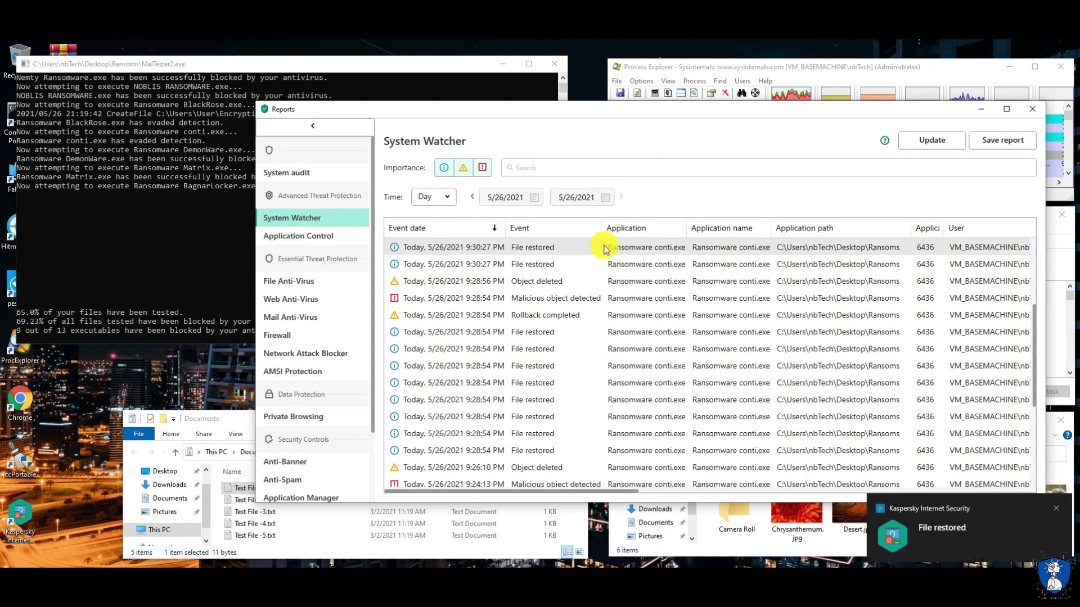
pyautogui.moveTo(602, 228); pyautogui.dragTo(584, 229)
pyautogui.scroll(-2, 590, 319)
pyautogui.scroll(-2, 591, 322)
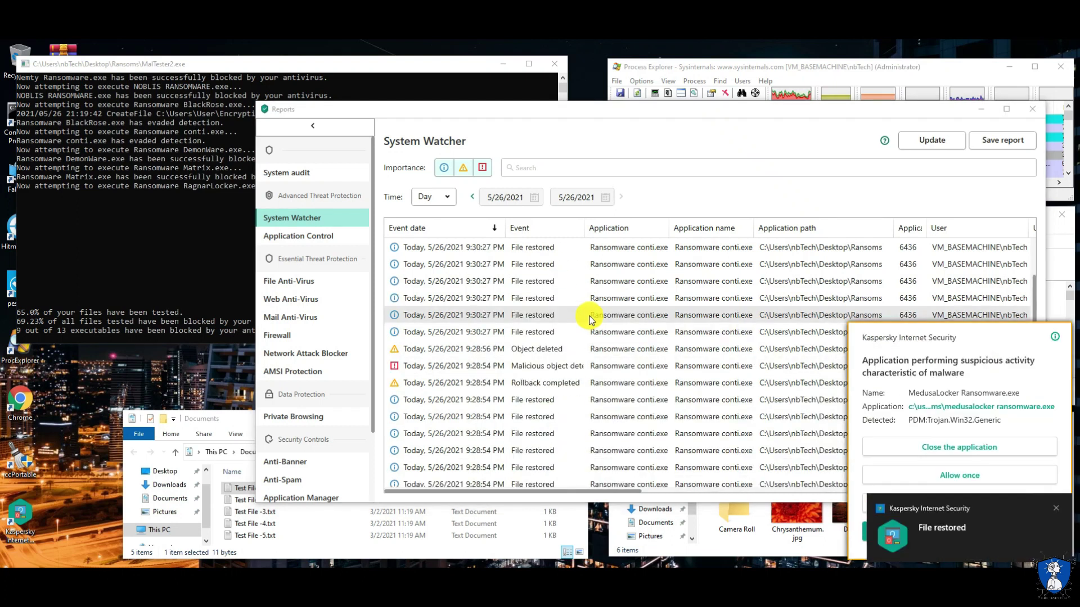
pyautogui.click(1032, 109)
# Choose to close MedusaLocker Ransomware.exe in the Kaspersky suspicious activity alert and confirm the action
pyautogui.click(1024, 451)
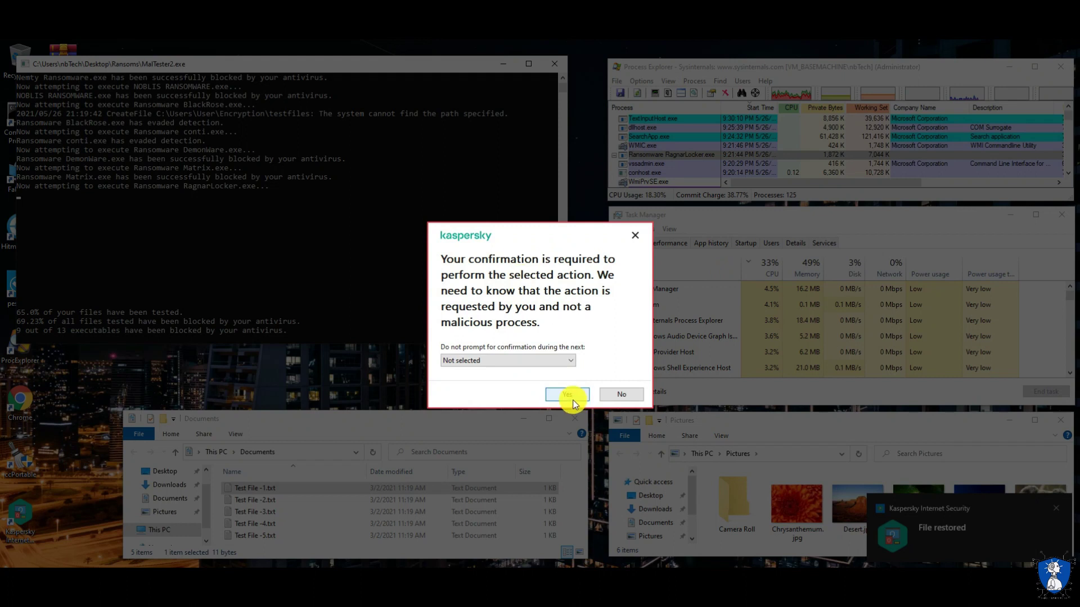
pyautogui.click(572, 401)
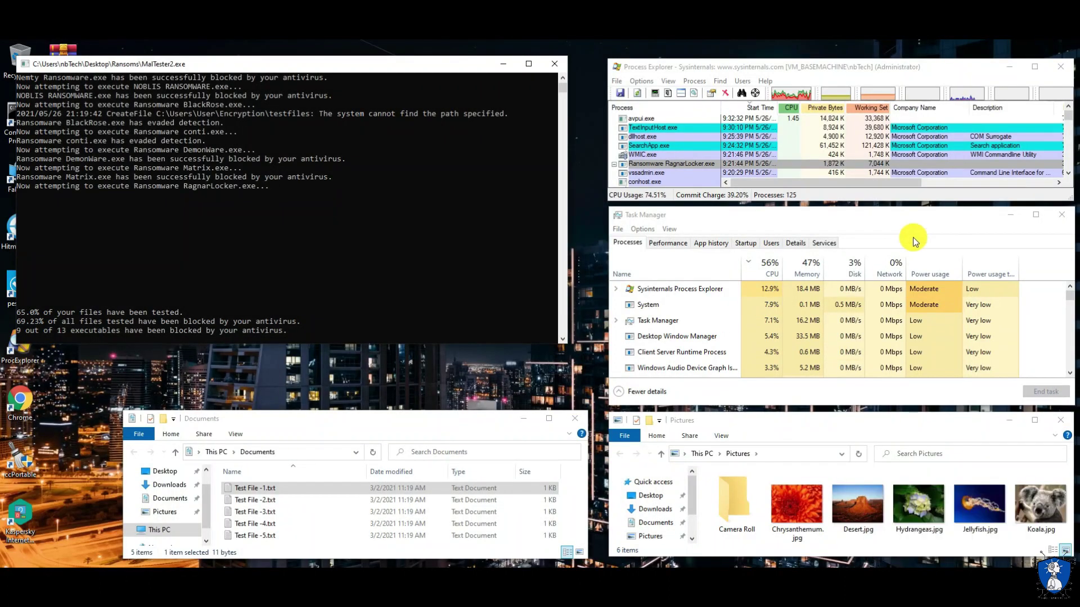
# Enlarge the Process Explorer window and check the Ransomware RagnarLocker.exe and conhost.exe processes in its list
pyautogui.click(1069, 174)
pyautogui.click(1068, 111)
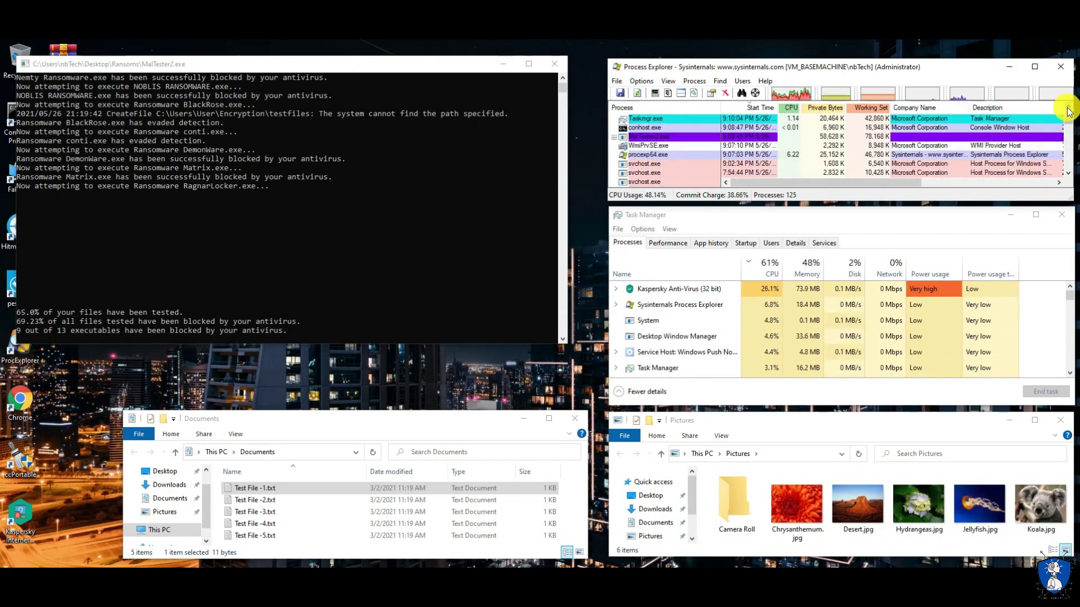
pyautogui.click(1068, 110)
pyautogui.moveTo(852, 60)
pyautogui.mouseDown()
pyautogui.moveTo(861, 41)
pyautogui.moveTo(860, 54)
pyautogui.mouseUp()
pyautogui.moveTo(854, 207); pyautogui.dragTo(855, 218)
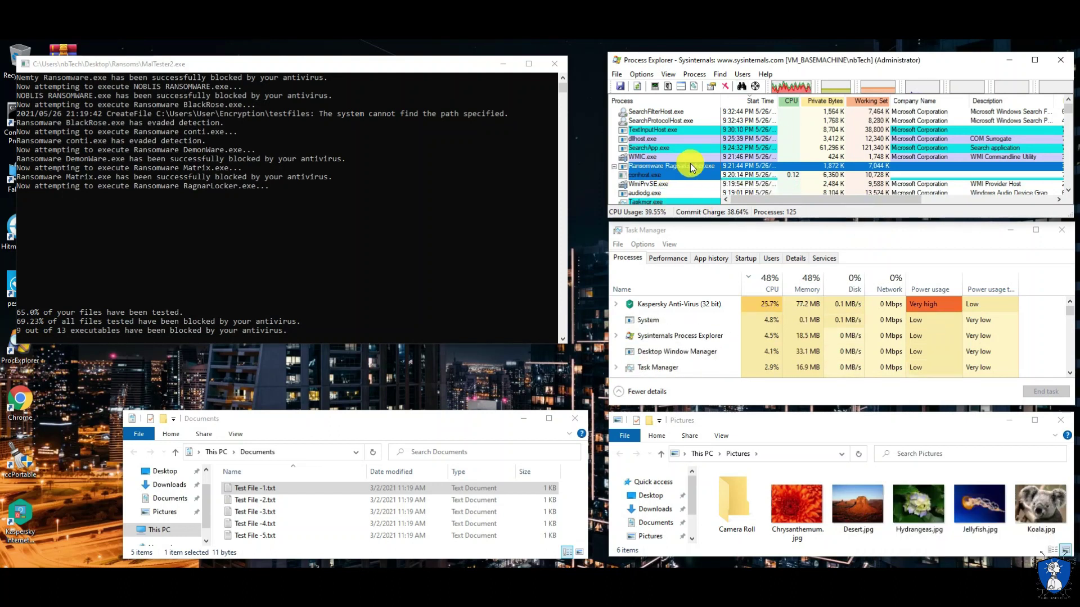
pyautogui.click(642, 175)
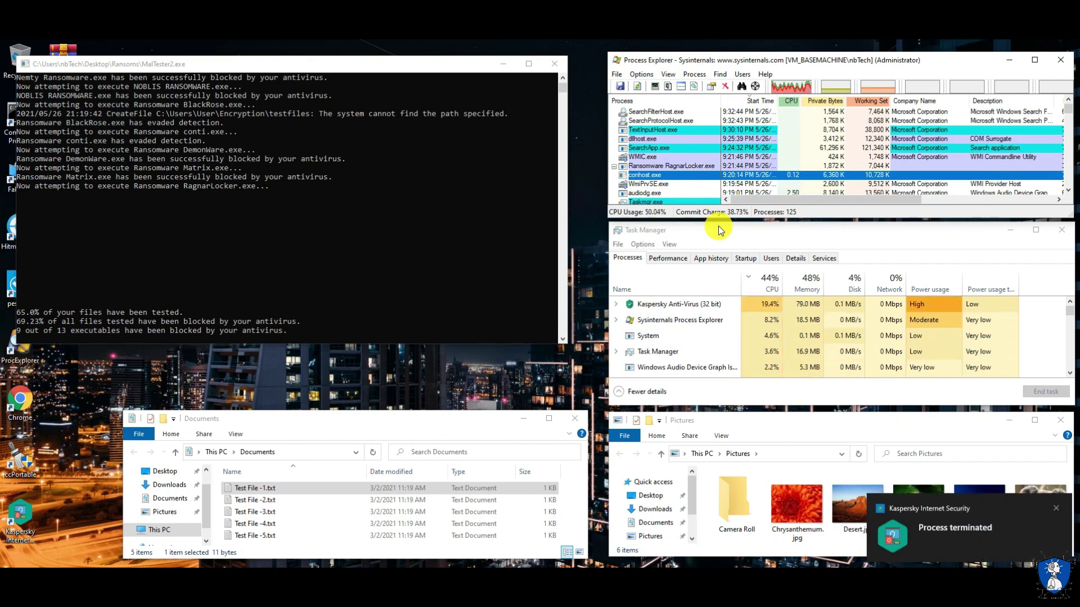
pyautogui.click(693, 167)
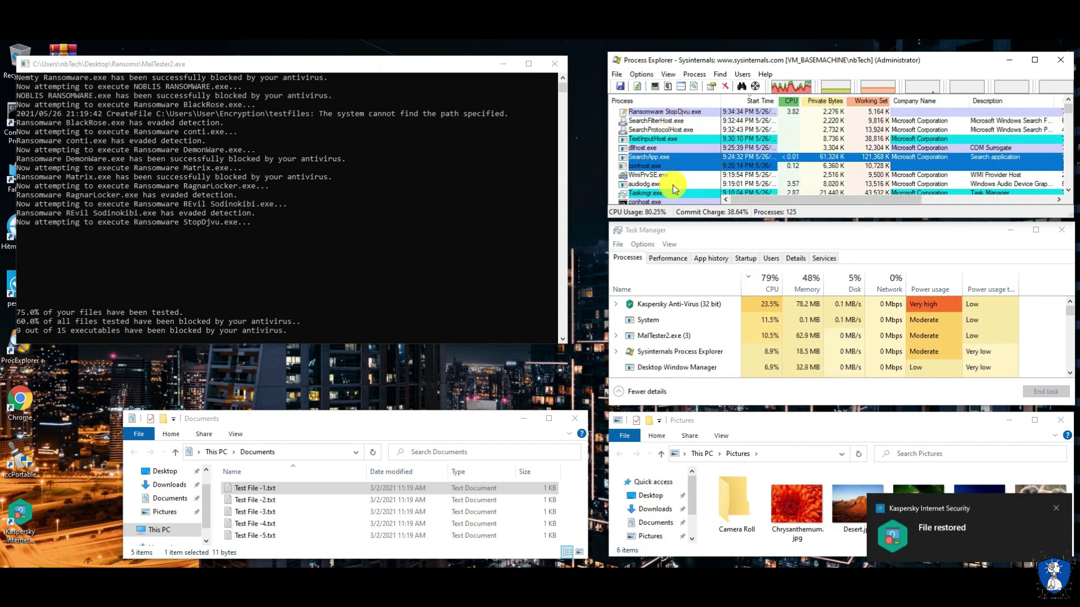
# Close and remove Ransomware RagnarLocker.exe through the Kaspersky suspicious activity alert
pyautogui.click(811, 419)
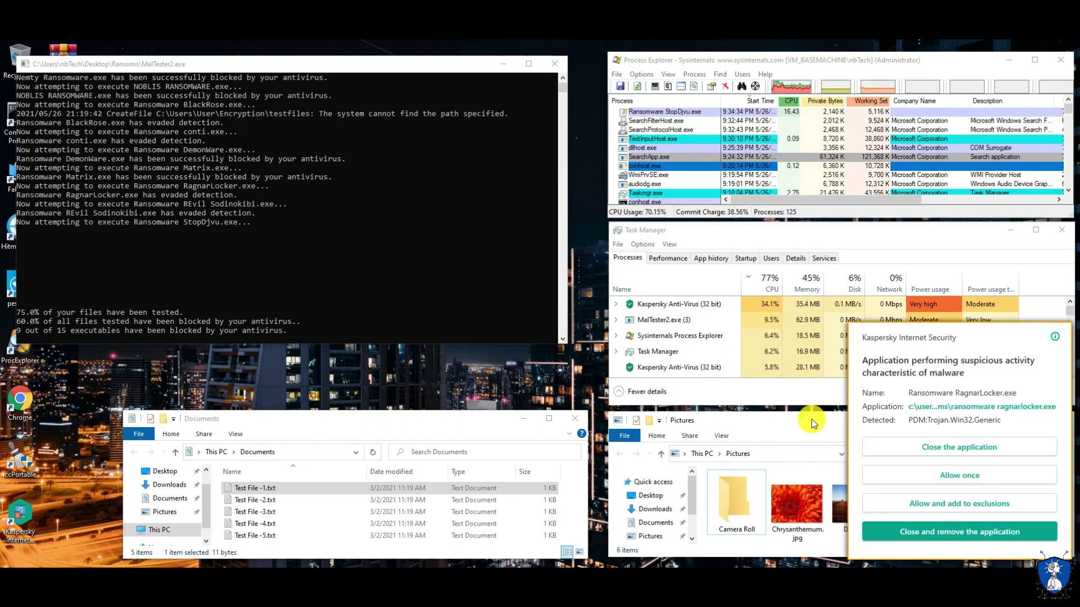
pyautogui.click(953, 533)
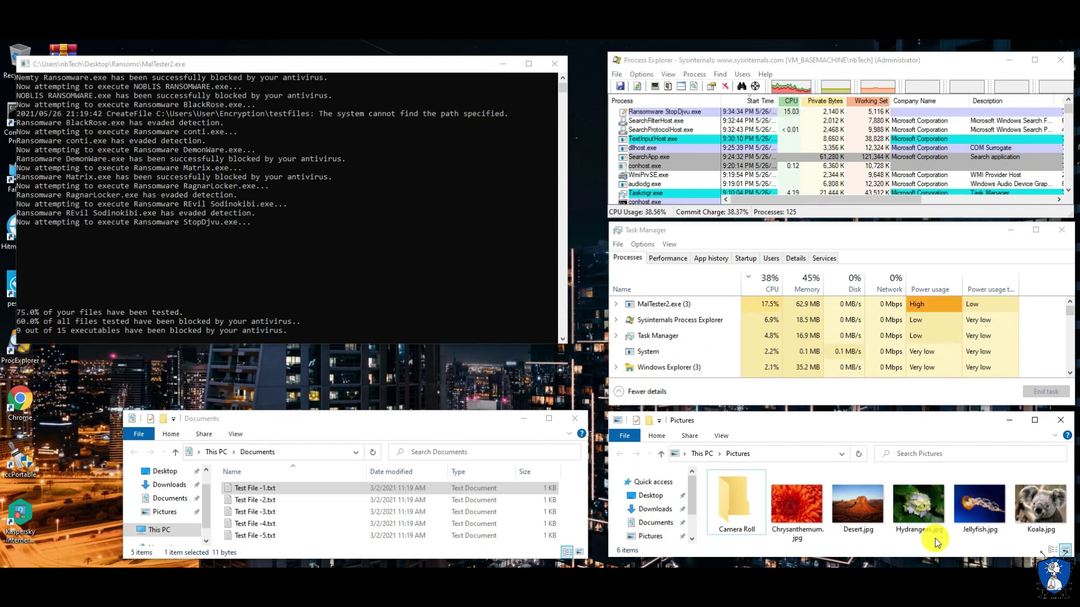
pyautogui.click(426, 439)
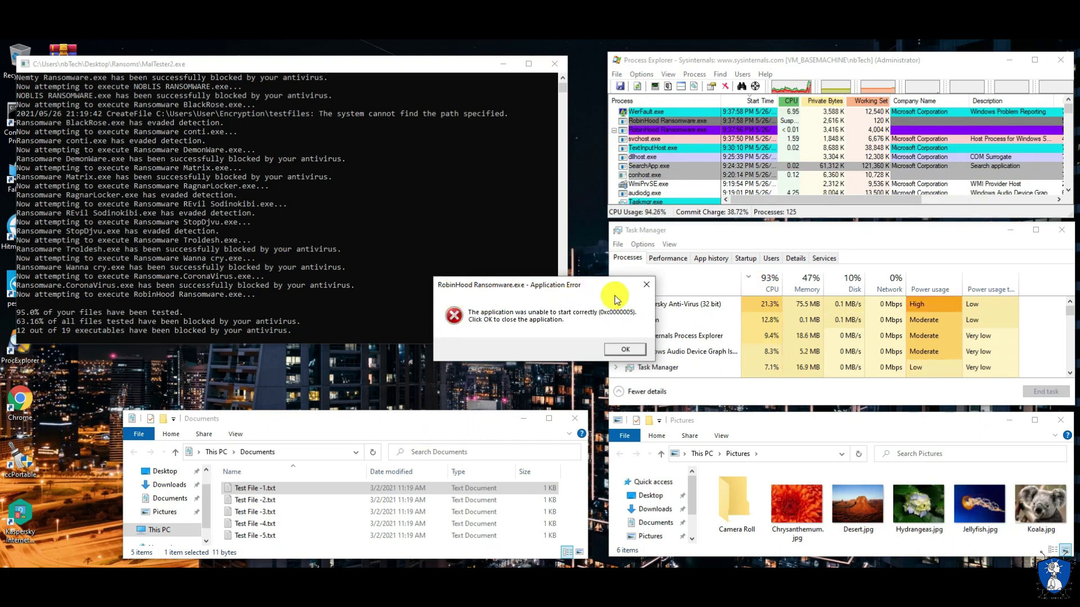
# Dismiss the RobinHood Ransomware.exe application error and exit the finished MalTester2 console
pyautogui.click(645, 287)
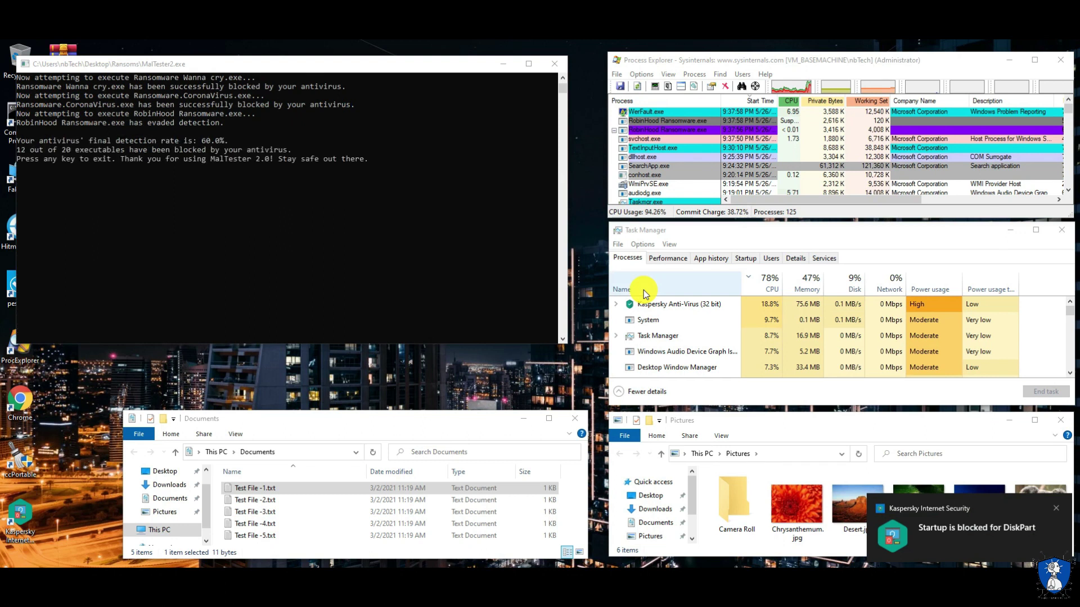
pyautogui.press('Return')
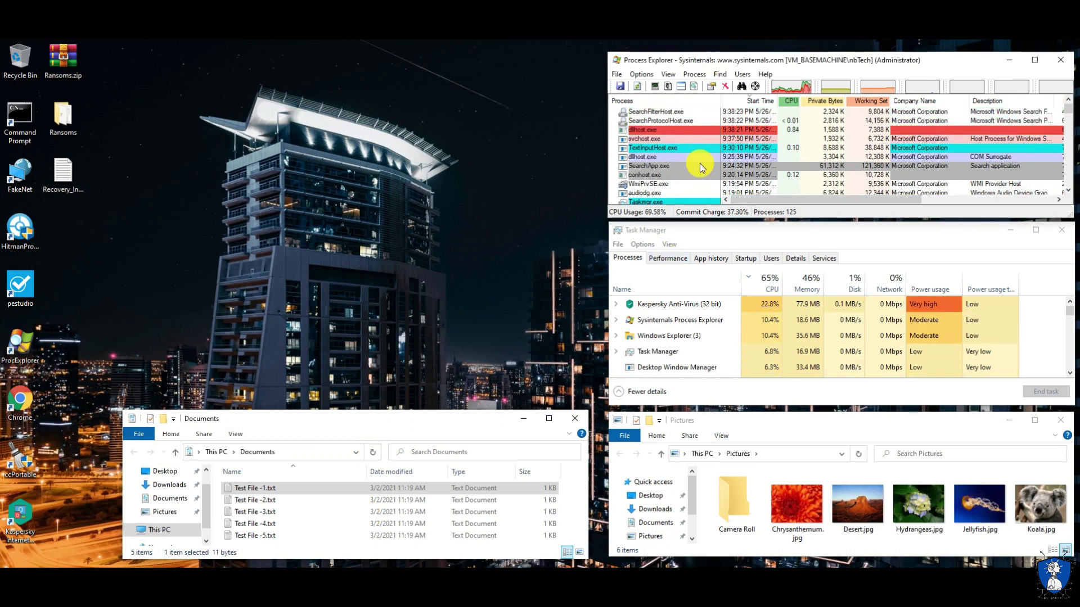
# Move Process Explorer above the Documents window and enlarge both it and Task Manager to review the running processes
pyautogui.click(699, 164)
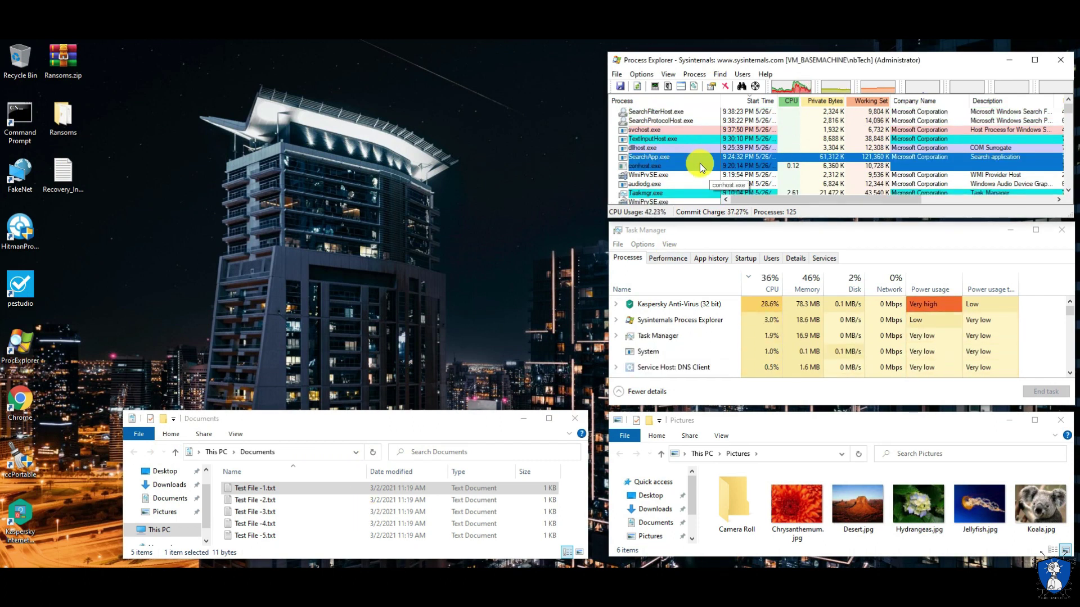
pyautogui.moveTo(634, 60); pyautogui.dragTo(137, 61)
pyautogui.moveTo(320, 218); pyautogui.dragTo(321, 362)
pyautogui.moveTo(863, 224); pyautogui.dragTo(848, 55)
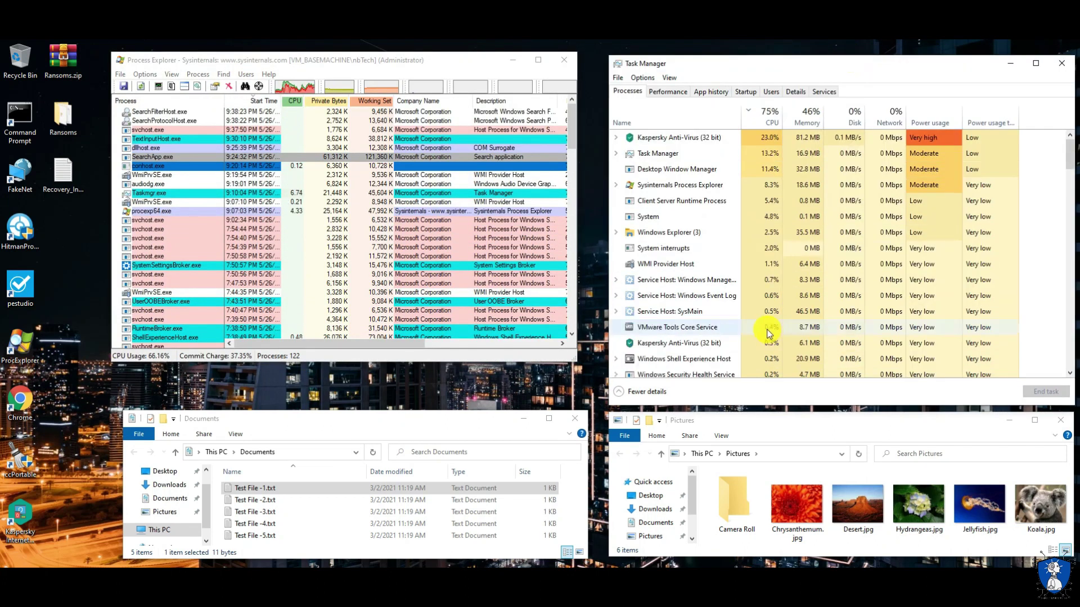
pyautogui.moveTo(331, 363); pyautogui.dragTo(330, 392)
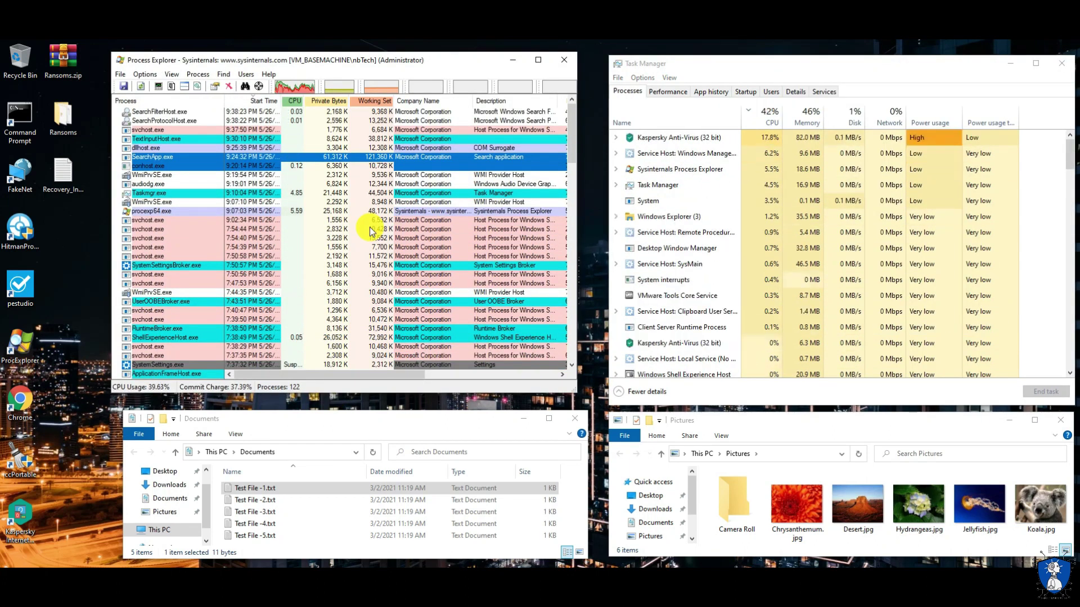
pyautogui.scroll(-1, 370, 230)
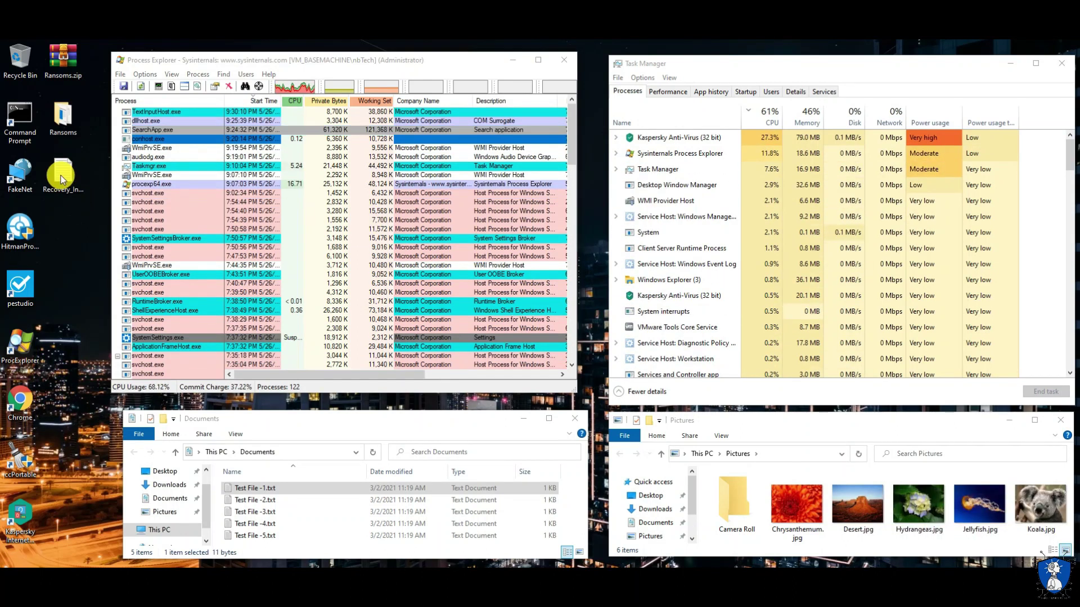
# Open the Recovery_Instructions.txt ransom note from the desktop, read through its demands, and close it
pyautogui.click(60, 175)
pyautogui.doubleClick(60, 176)
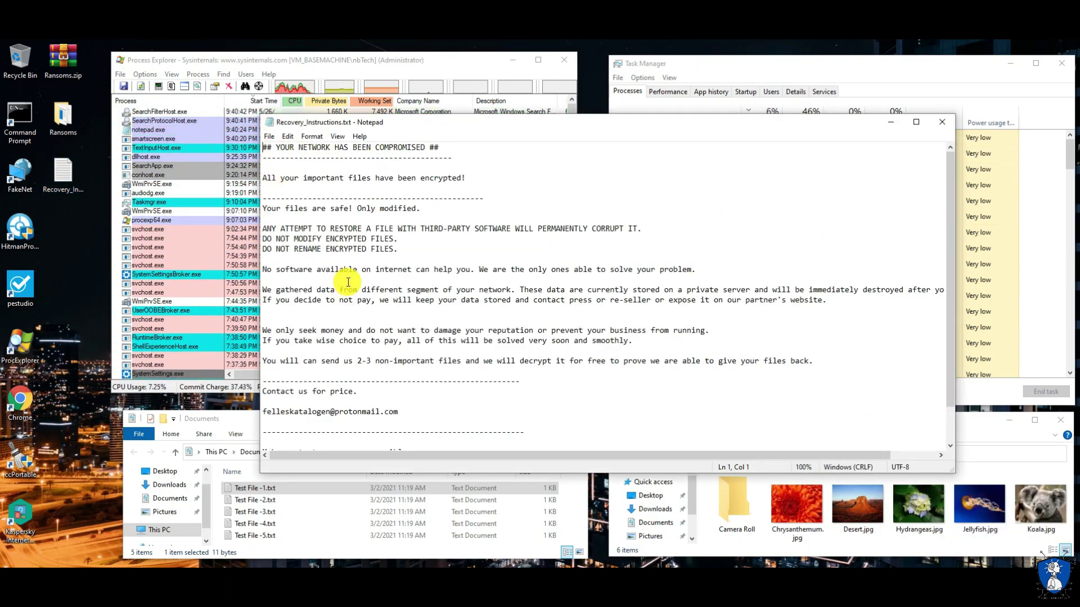
pyautogui.scroll(-2, 348, 282)
pyautogui.moveTo(262, 320); pyautogui.dragTo(536, 318)
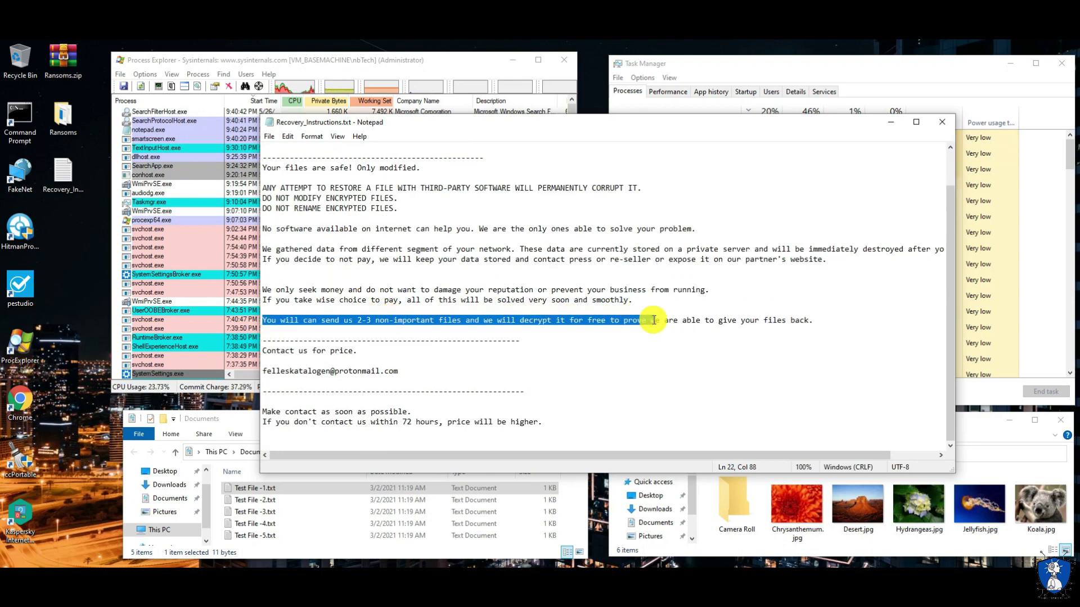
pyautogui.moveTo(262, 289); pyautogui.dragTo(497, 300)
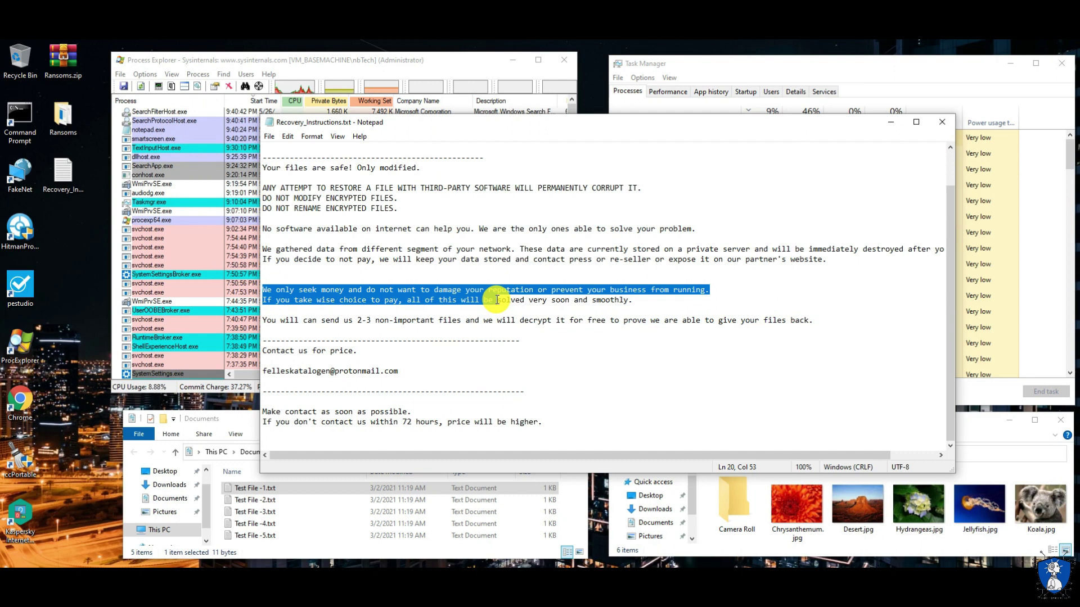
pyautogui.click(504, 300)
pyautogui.scroll(2, 503, 300)
pyautogui.click(942, 122)
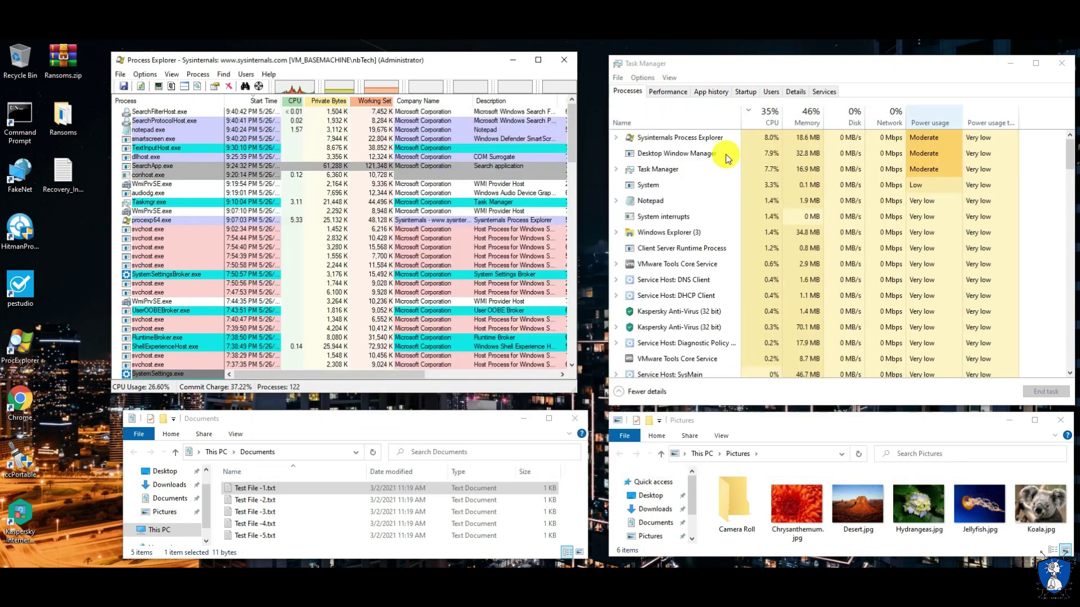
# Open Test File -2.txt to check its contents, close it, and select Chrysanthemum.jpg in the Pictures folder
pyautogui.click(159, 131)
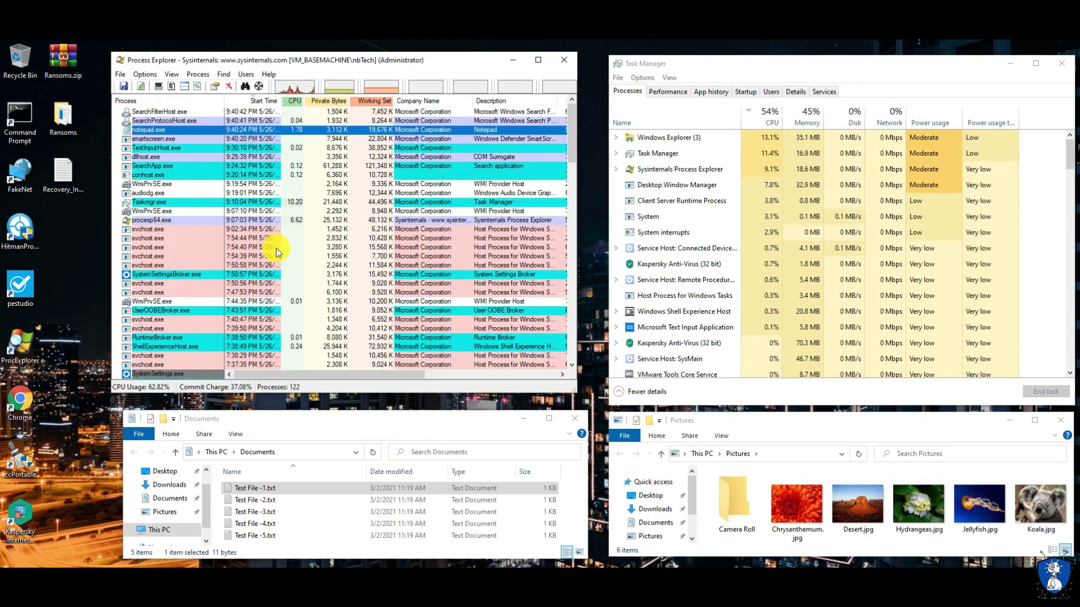
pyautogui.doubleClick(434, 501)
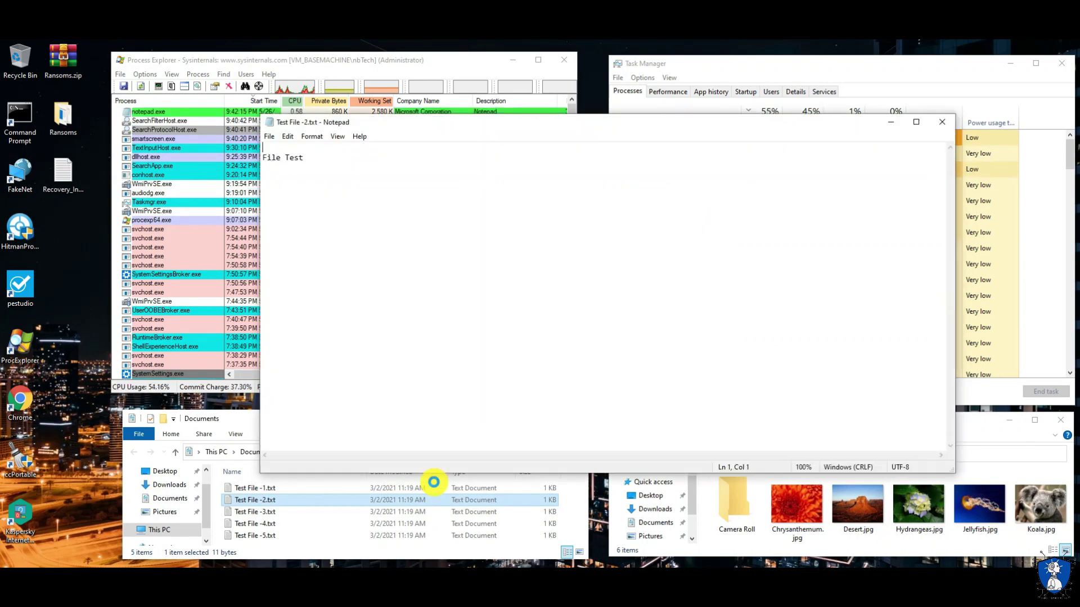
pyautogui.click(942, 122)
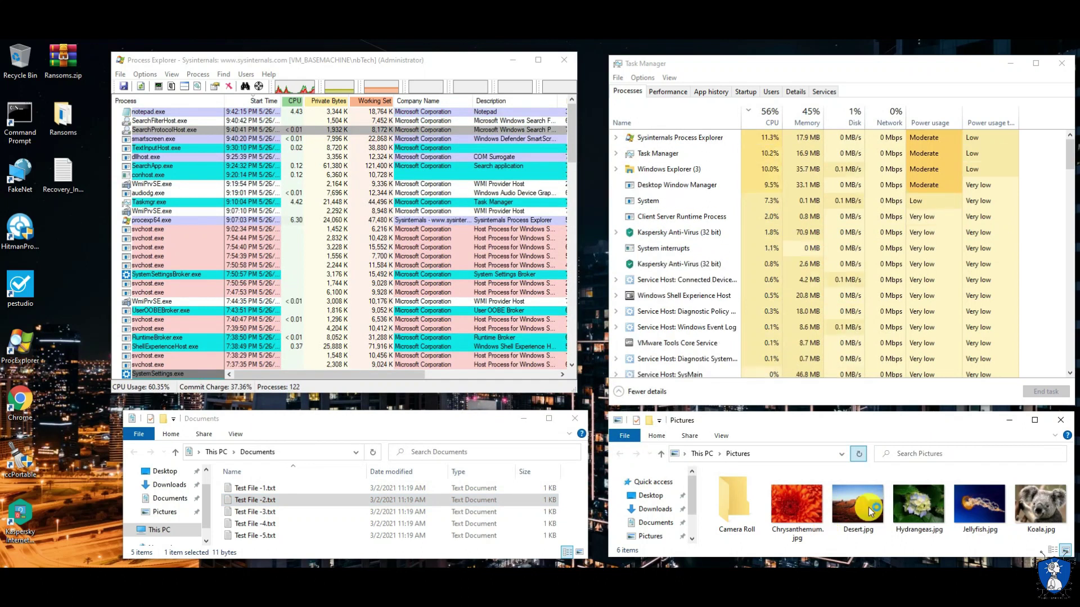
pyautogui.click(870, 512)
pyautogui.press('Left')
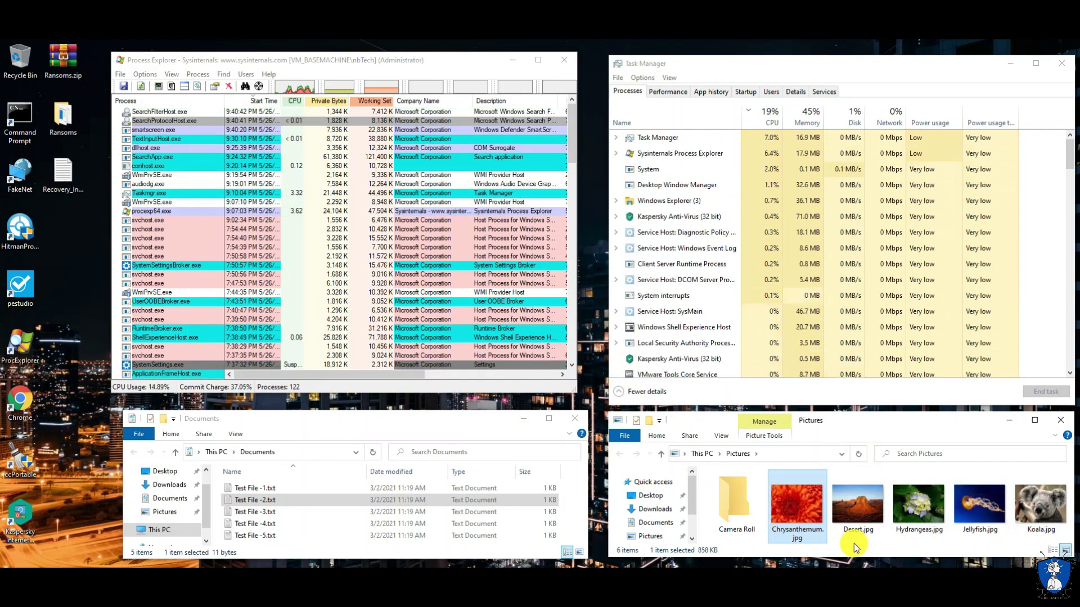
# Close Task Manager, the Documents window and Process Explorer, and move and enlarge the Pictures window
pyautogui.click(1061, 63)
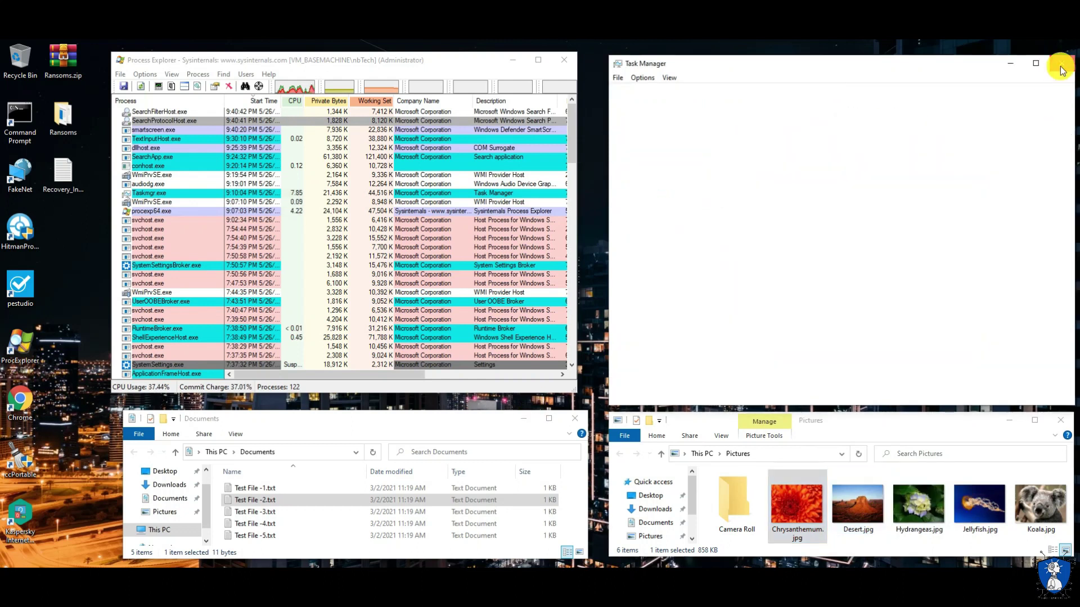
pyautogui.click(573, 420)
pyautogui.click(565, 58)
pyautogui.moveTo(900, 420); pyautogui.dragTo(476, 85)
pyautogui.moveTo(603, 223); pyautogui.dragTo(837, 401)
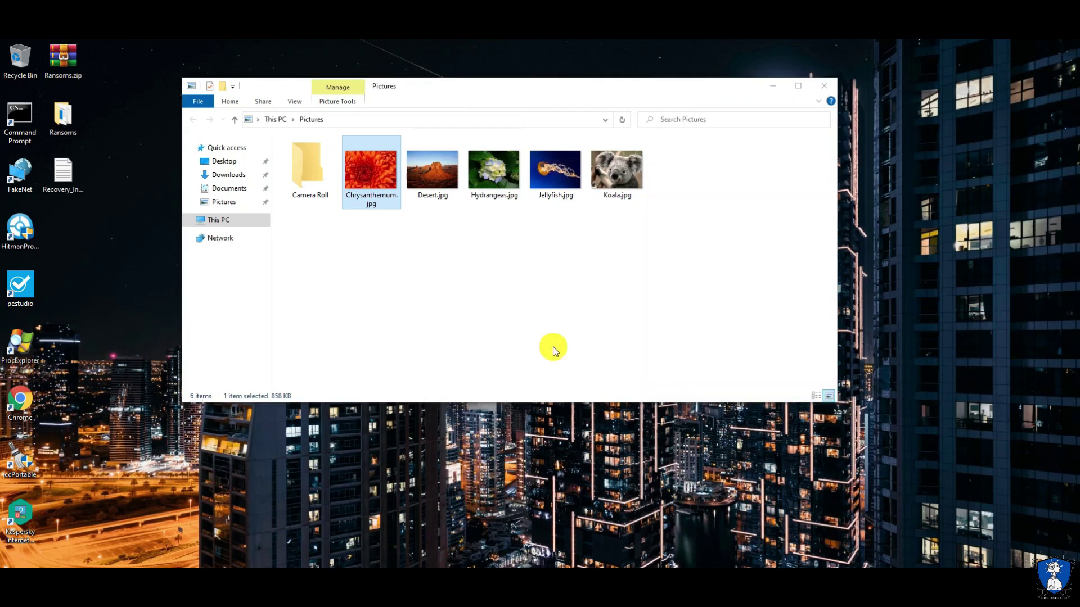
# Check the Documents, Downloads and Desktop folders, This PC and Local Disk (D:) for traces of ransomware
pyautogui.click(222, 190)
pyautogui.click(256, 175)
pyautogui.click(223, 161)
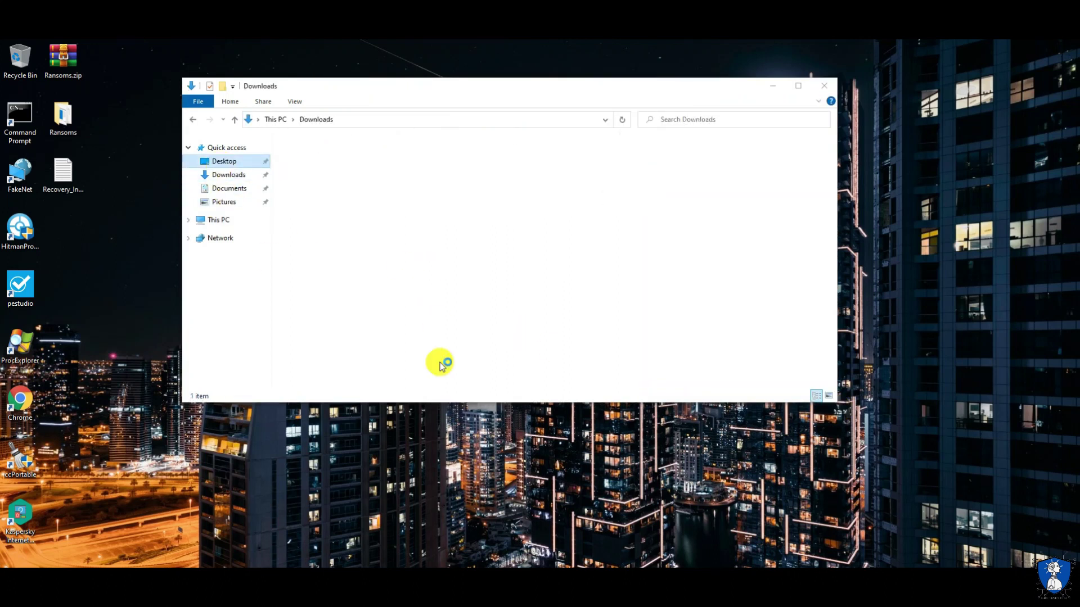
pyautogui.click(219, 221)
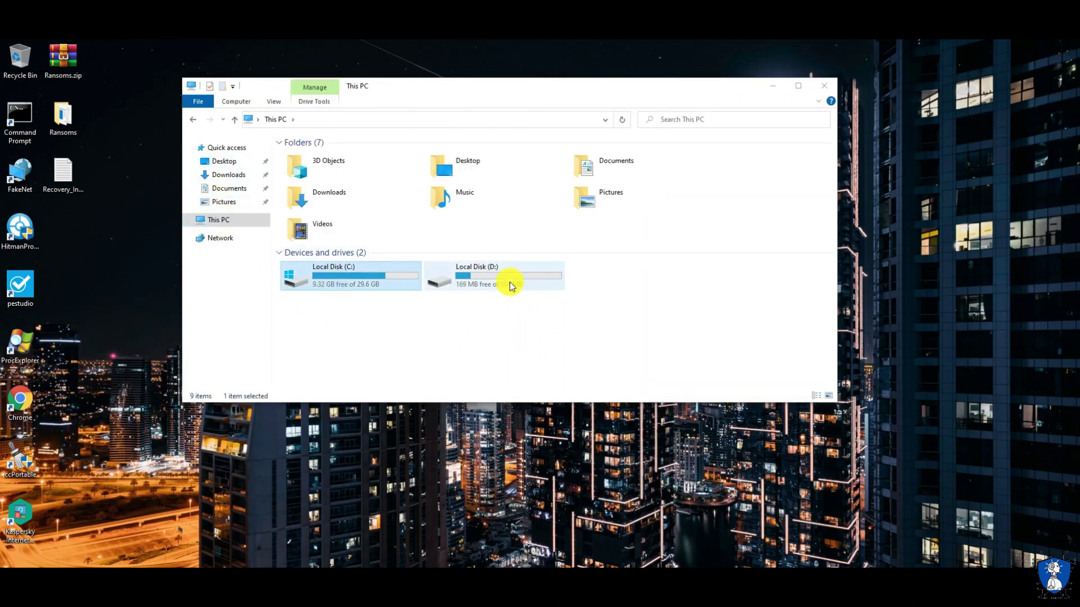
pyautogui.doubleClick(508, 281)
pyautogui.click(554, 324)
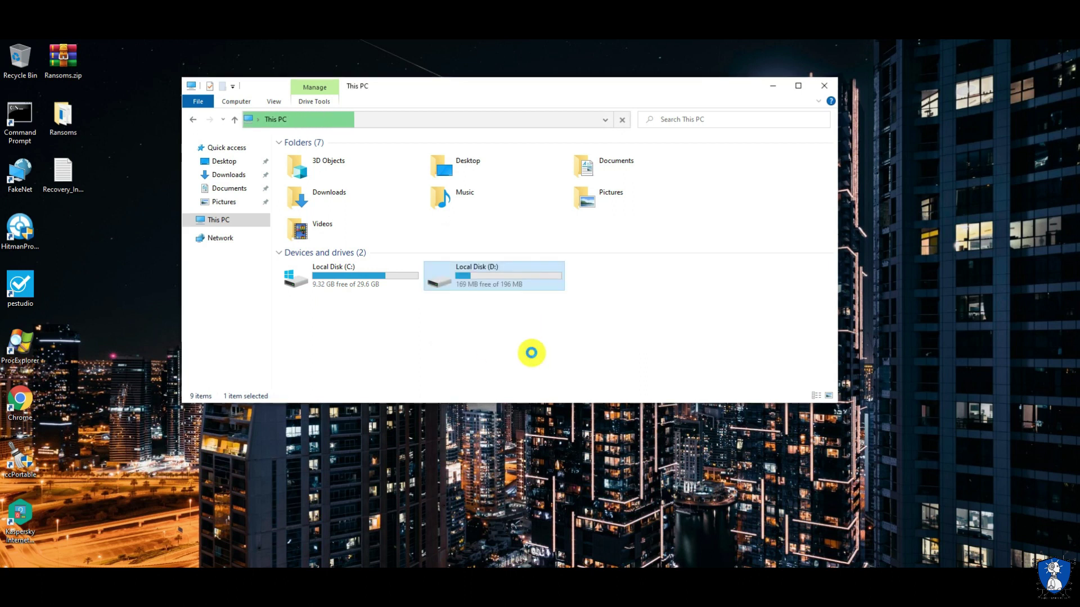
pyautogui.click(608, 324)
# Open Local Disk (C:) and read the WHY FILES NOT WORK and R3ADM3.txt ransom notes, closing each one
pyautogui.doubleClick(326, 275)
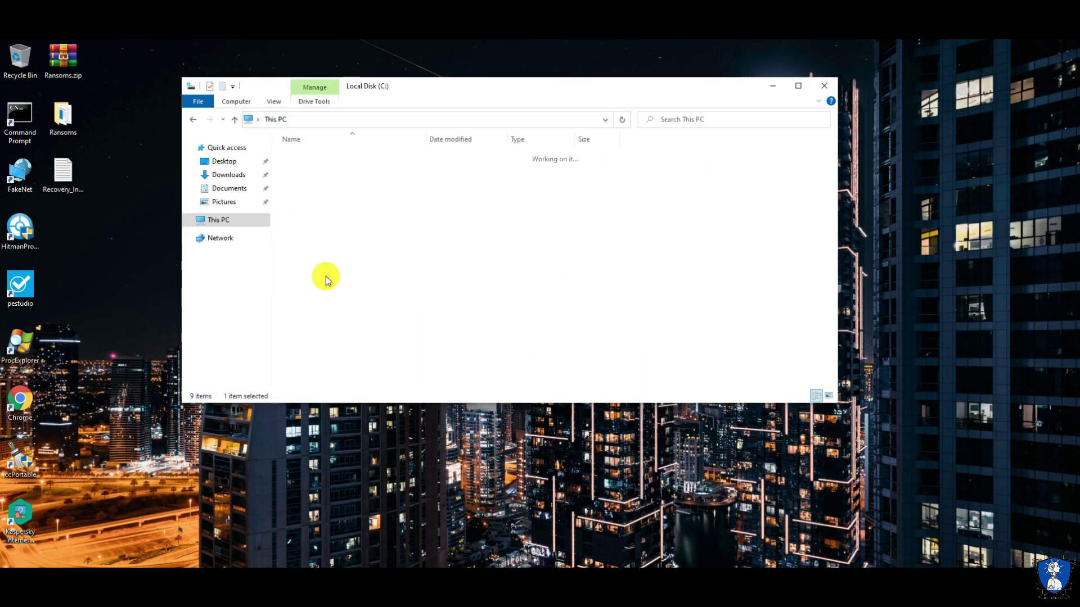
pyautogui.doubleClick(353, 287)
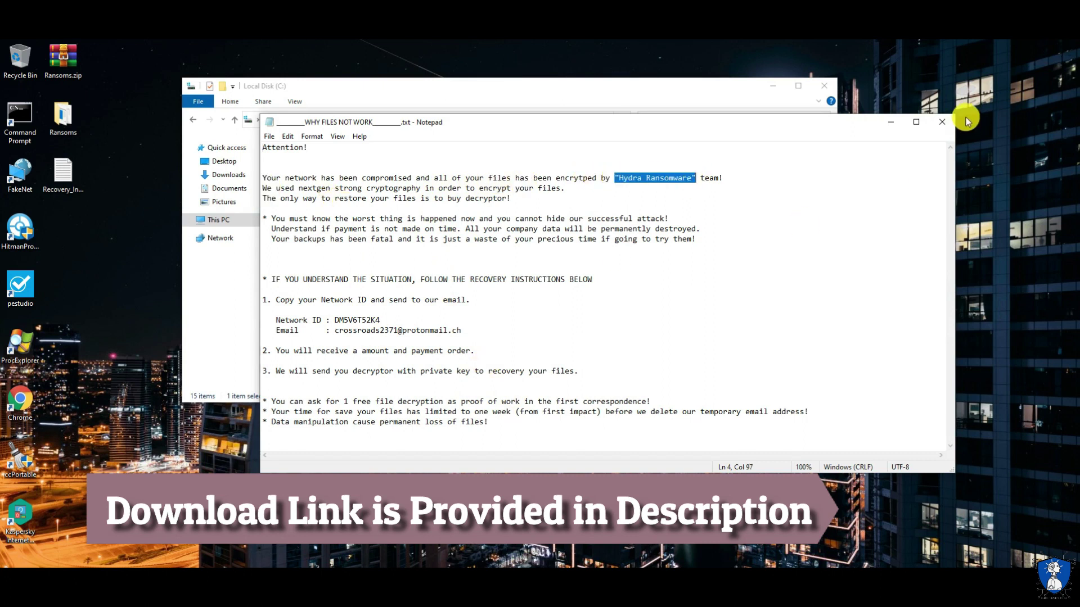
pyautogui.click(942, 122)
pyautogui.doubleClick(310, 323)
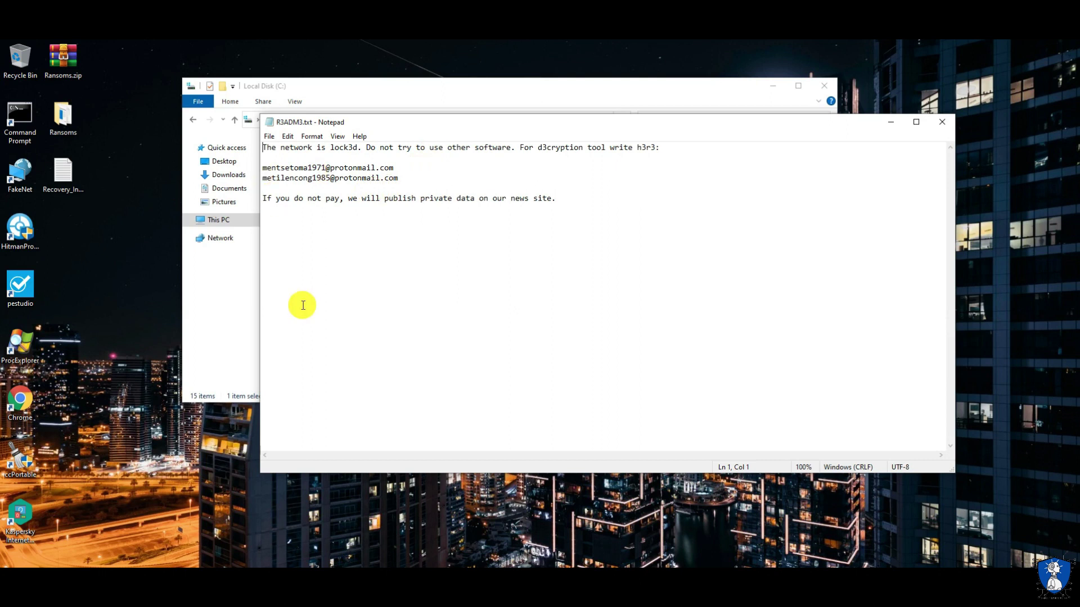
pyautogui.moveTo(375, 200); pyautogui.dragTo(396, 269)
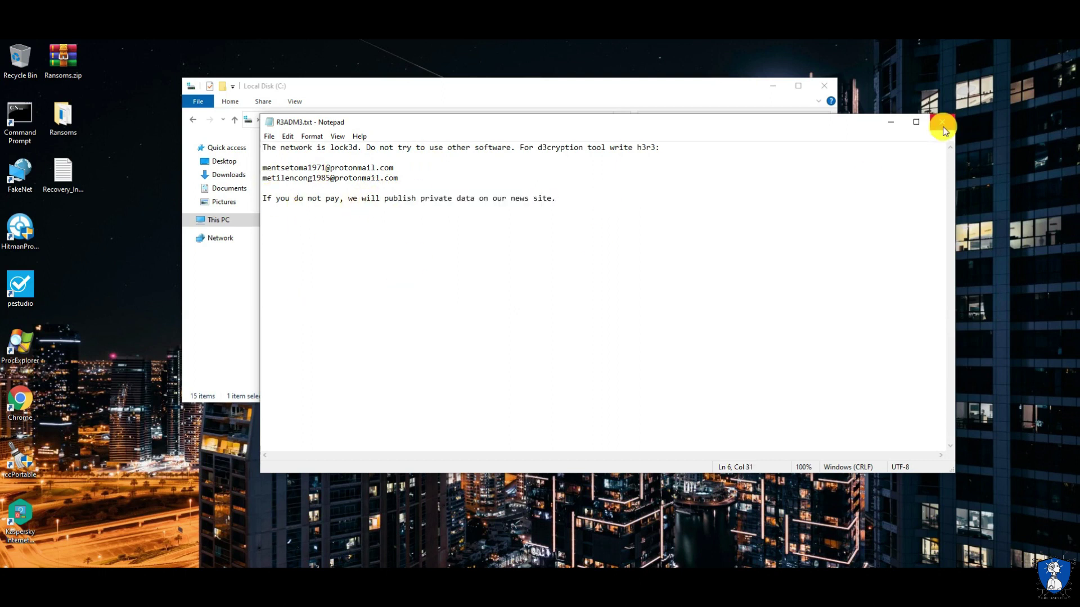
pyautogui.click(942, 125)
# Open the sa folder on Local Disk (C:), check Final Malicious URL List.txt, and close it
pyautogui.doubleClick(301, 217)
pyautogui.click(318, 120)
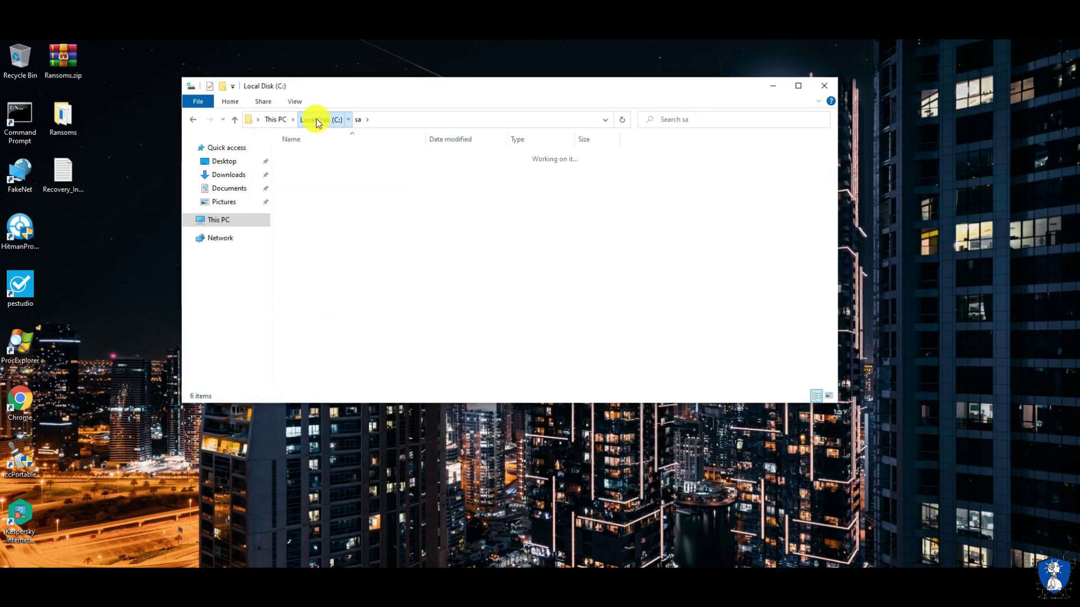
pyautogui.doubleClick(304, 217)
pyautogui.doubleClick(304, 168)
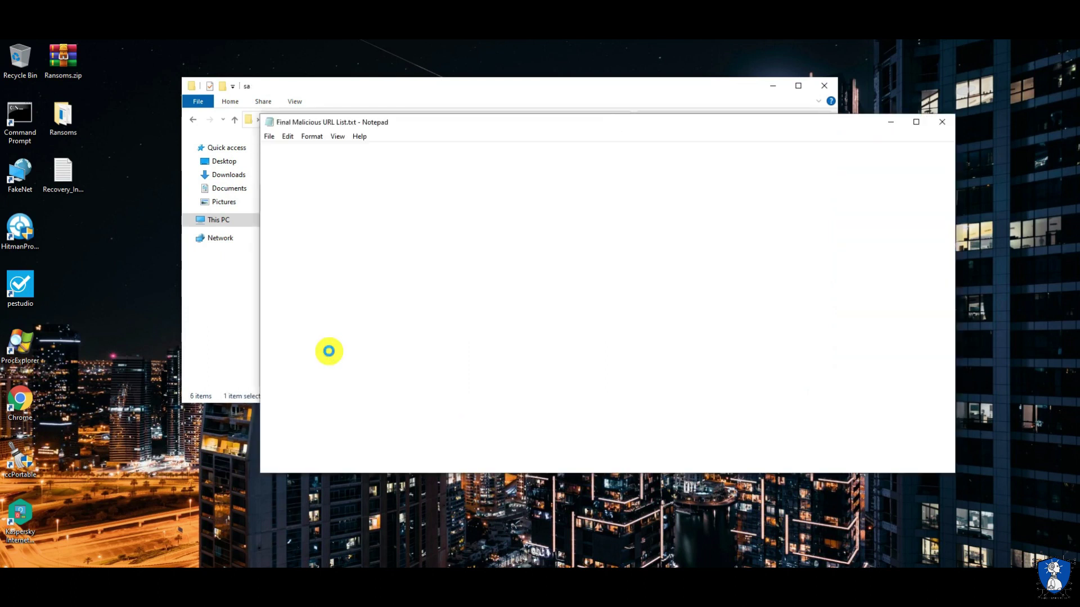
pyautogui.click(942, 122)
# Refresh the sa folder, return to Local Disk (C:), recheck the Pictures folder, and close the window
pyautogui.click(624, 120)
pyautogui.click(323, 120)
pyautogui.click(359, 358)
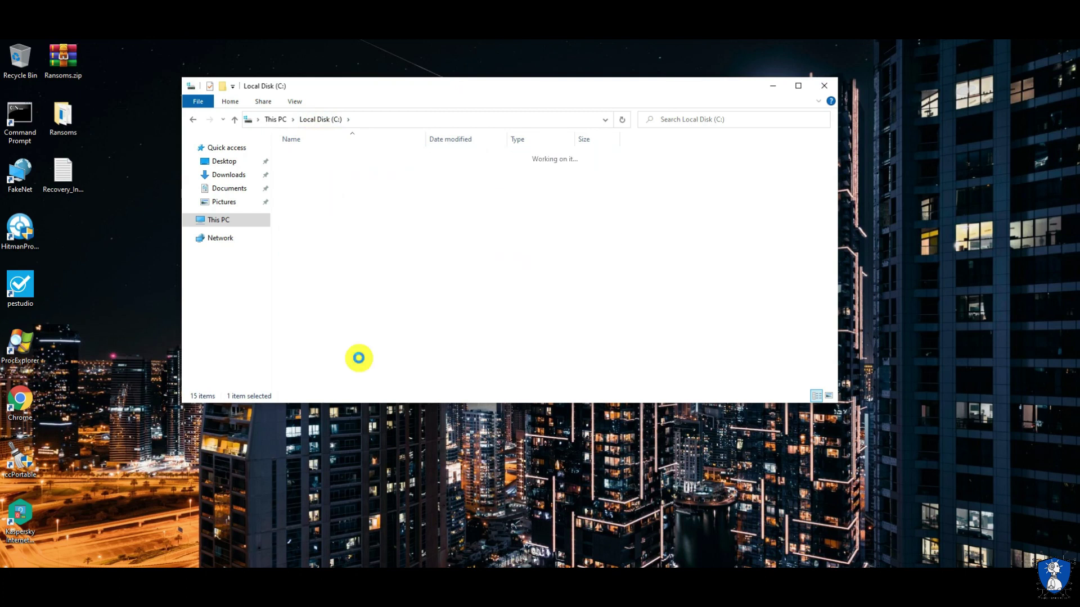
pyautogui.click(224, 203)
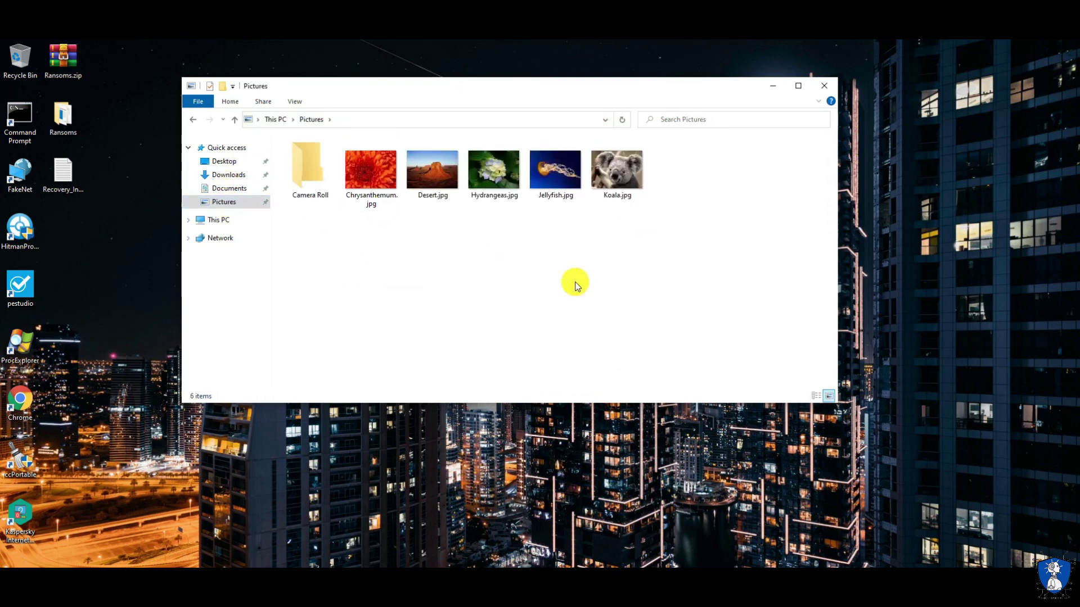
pyautogui.click(818, 89)
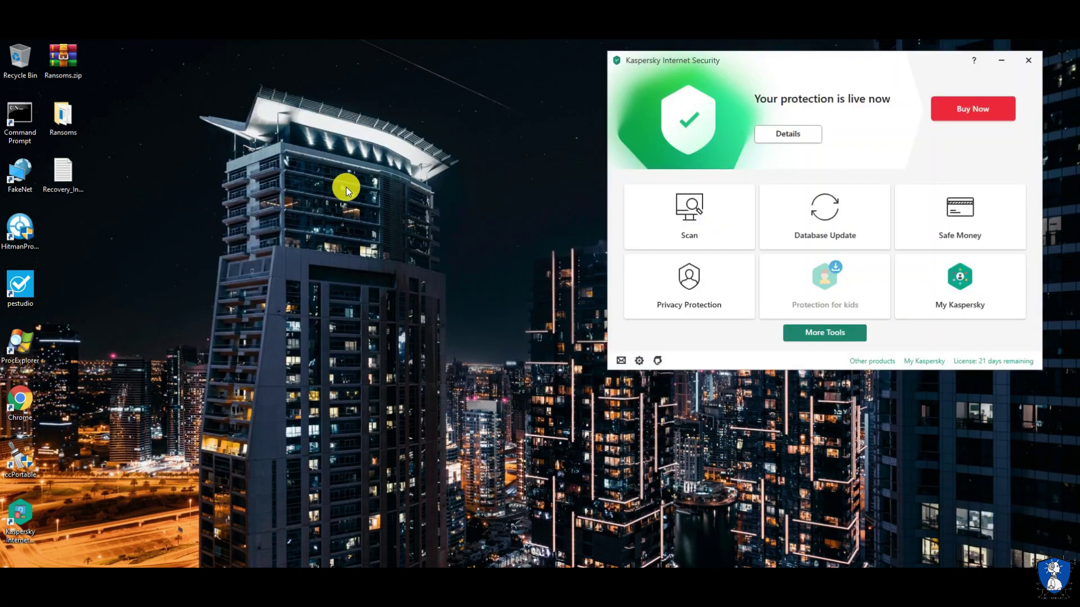
# Look through Kaspersky's protection details, Protection settings, and Reports and Quarantine settings, and return to the main screen
pyautogui.click(787, 135)
pyautogui.click(620, 83)
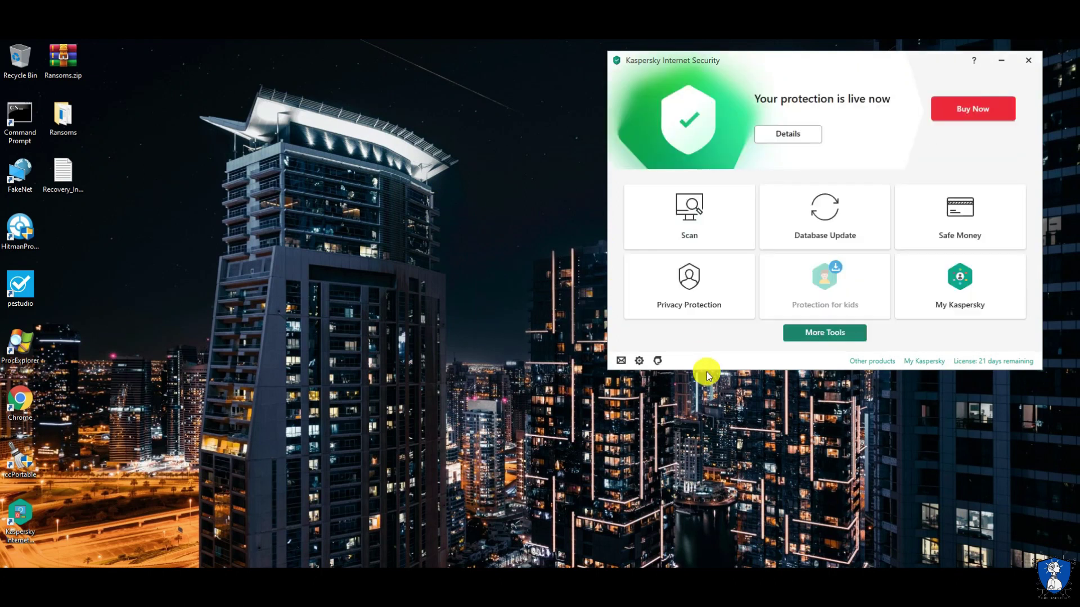
pyautogui.click(639, 360)
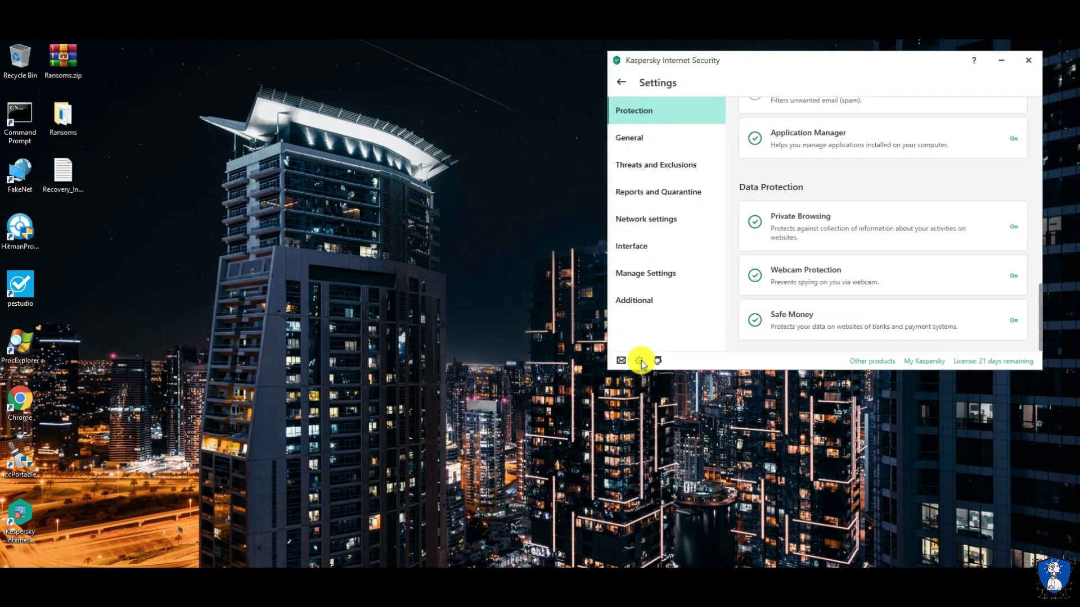
pyautogui.scroll(10, 863, 260)
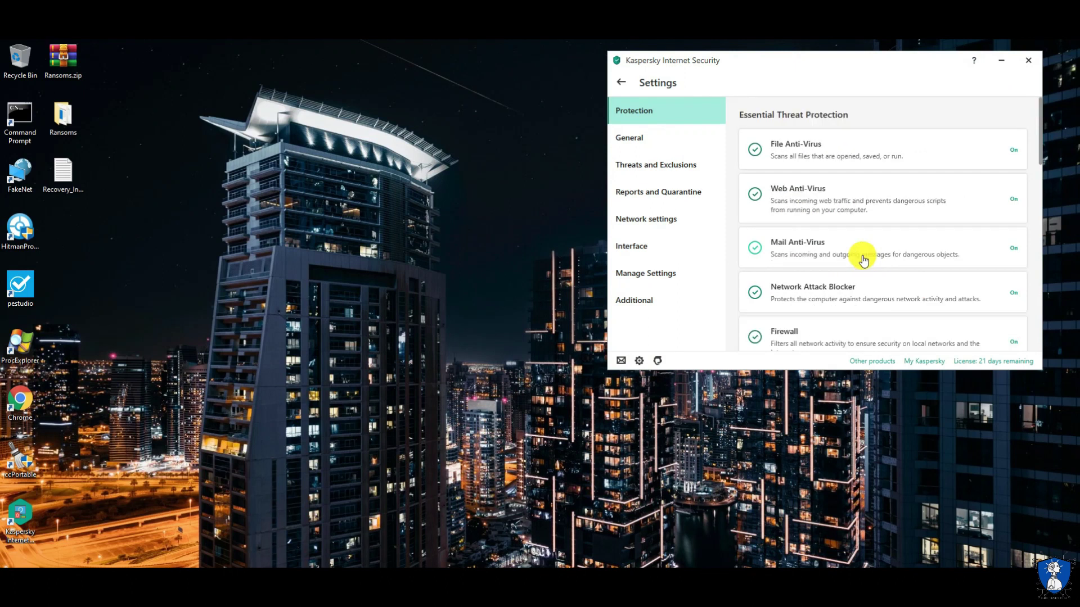
pyautogui.click(657, 192)
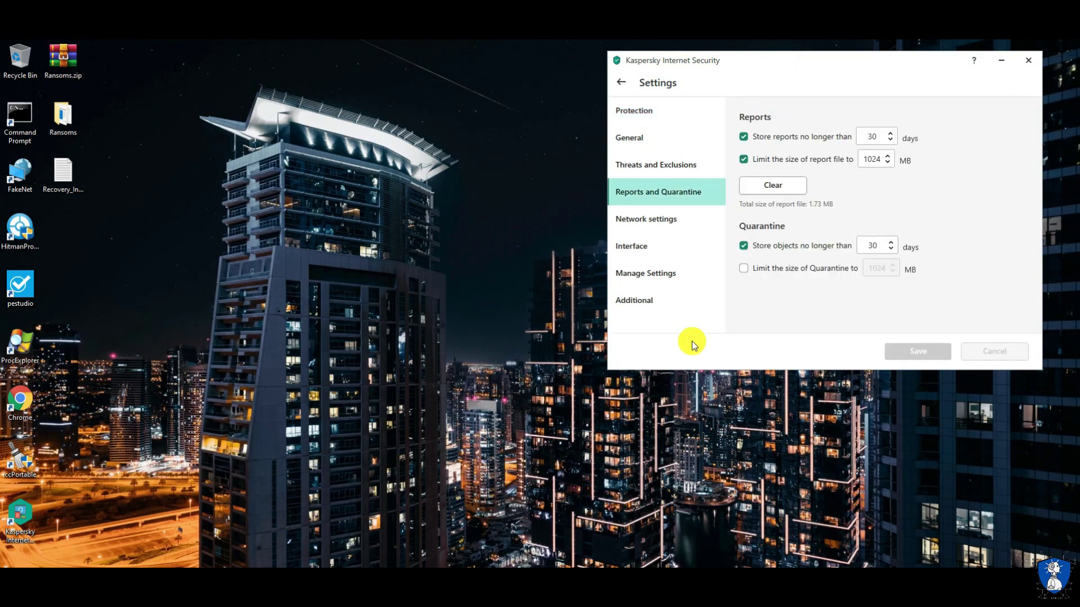
pyautogui.click(621, 82)
# Open Kaspersky's reports, display the System Watcher report, and maximize the window
pyautogui.click(822, 331)
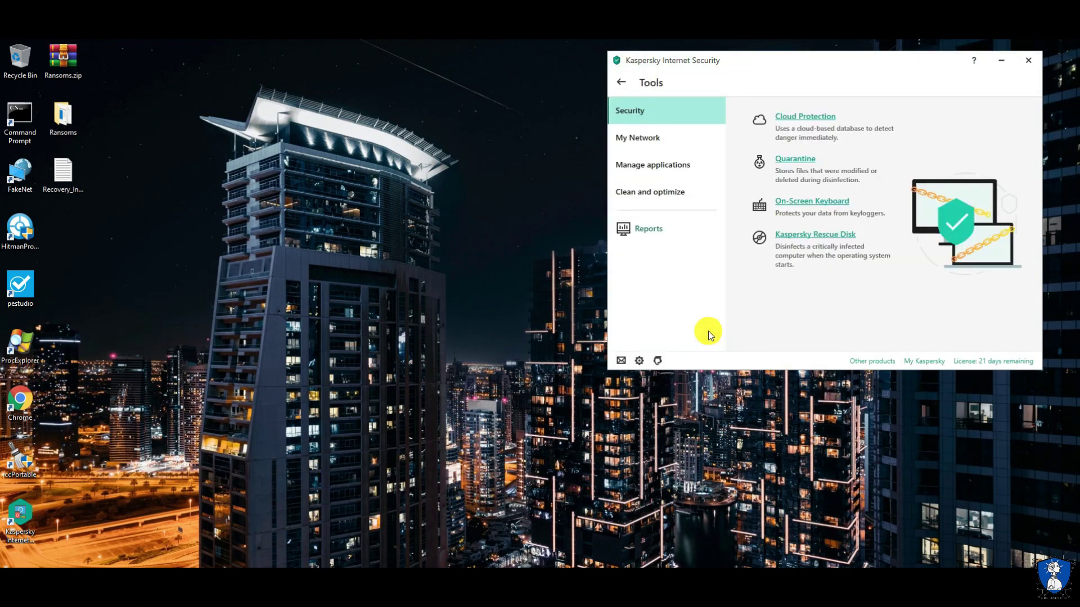
pyautogui.click(644, 230)
pyautogui.click(301, 220)
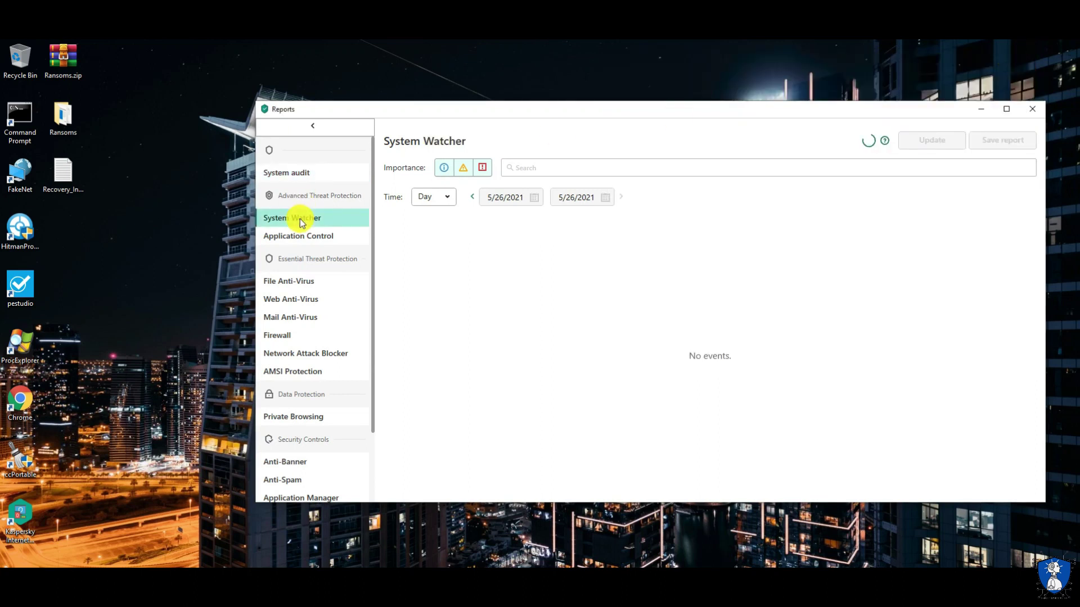
pyautogui.doubleClick(688, 109)
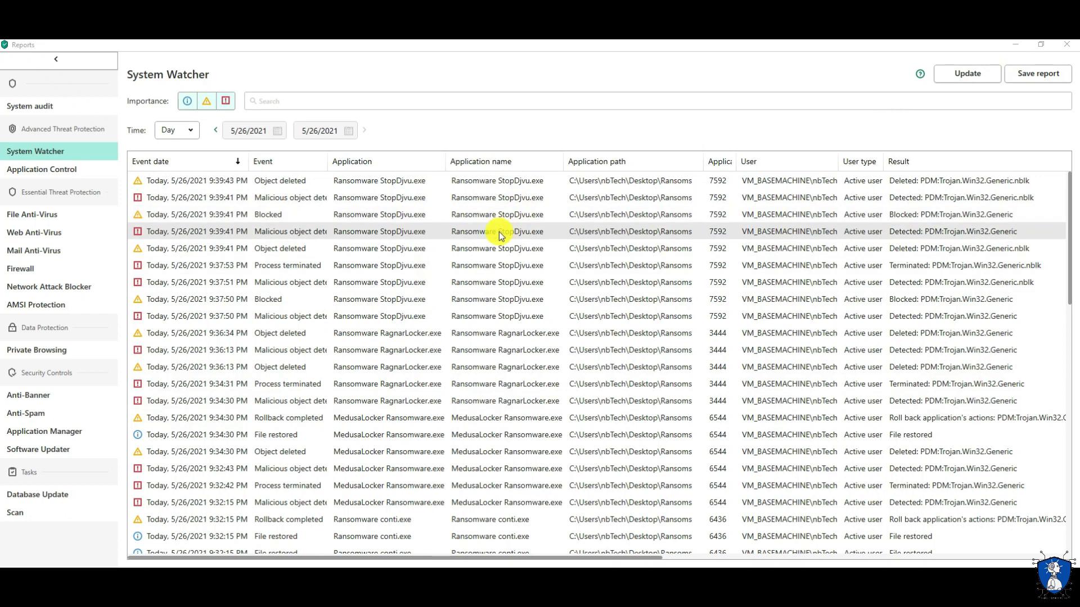
# Show the details of a Ransomware RagnarLocker.exe deletion event and review the full System Watcher log
pyautogui.click(376, 334)
pyautogui.scroll(-3, 431, 340)
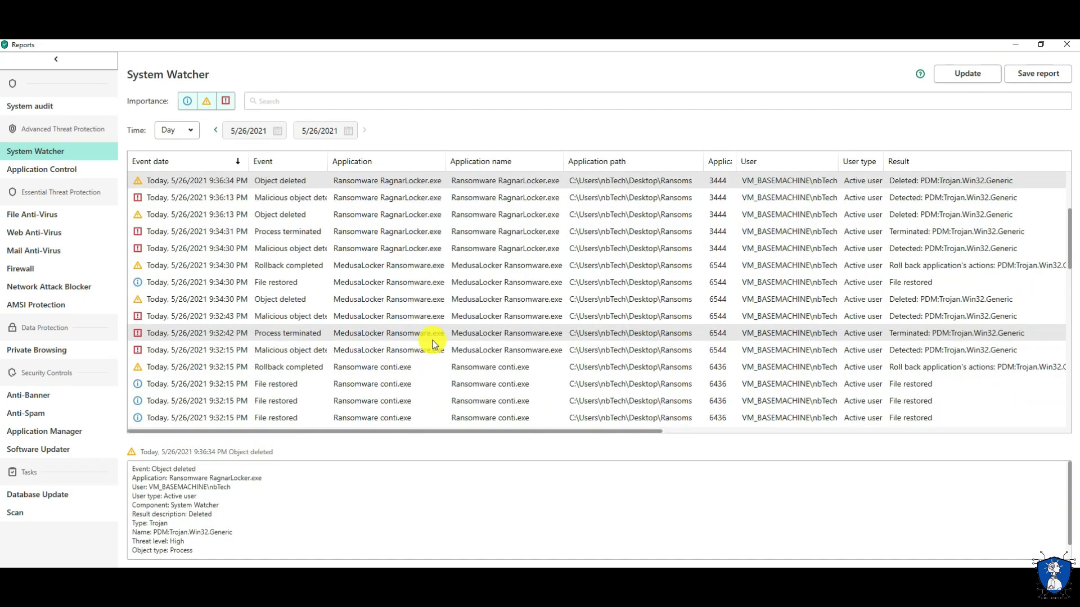
pyautogui.scroll(-10, 433, 341)
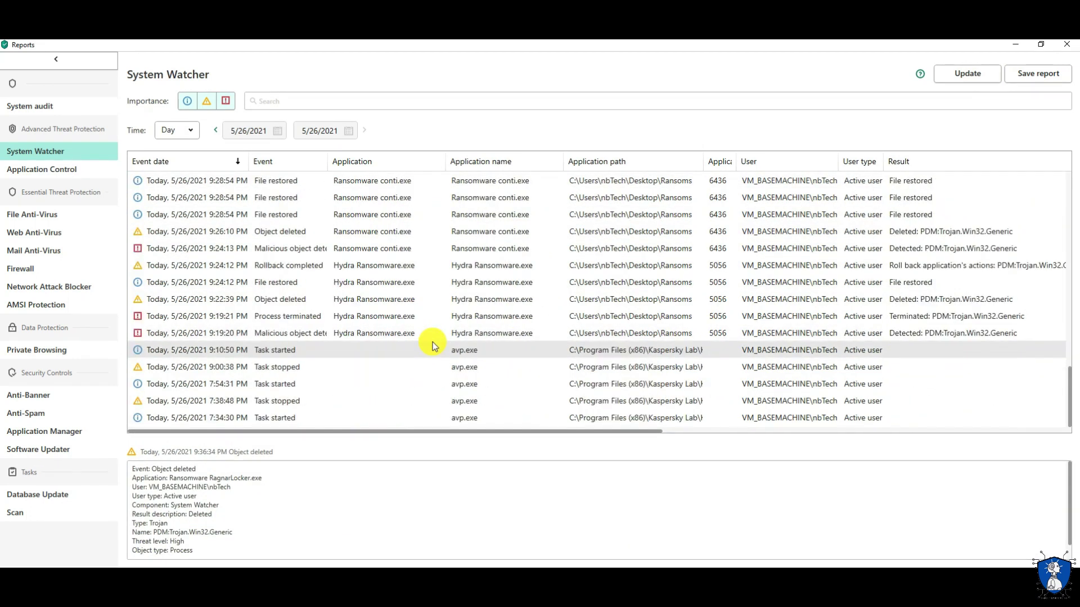
pyautogui.scroll(12, 410, 309)
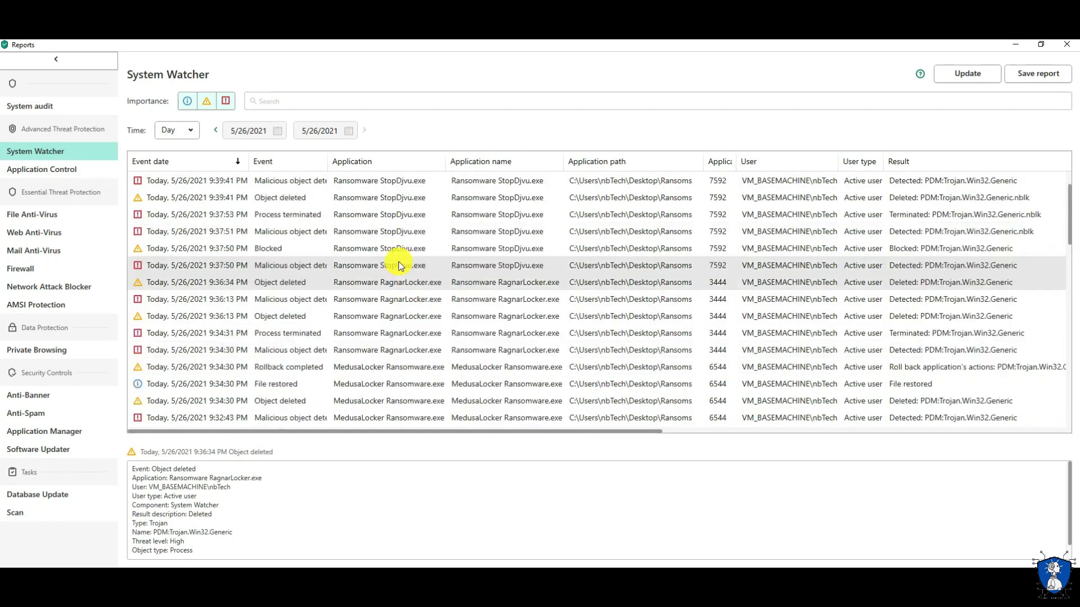
# Review the Application Control report, including the details for Ransomware REvil Sodinokibi.exe, and close the reports
pyautogui.click(43, 168)
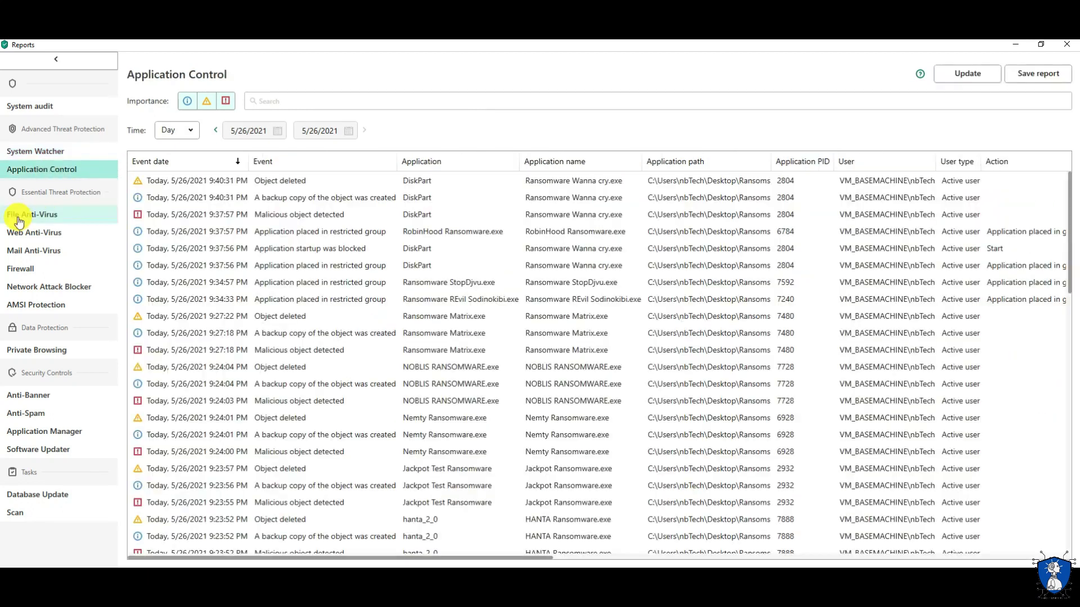
pyautogui.click(18, 220)
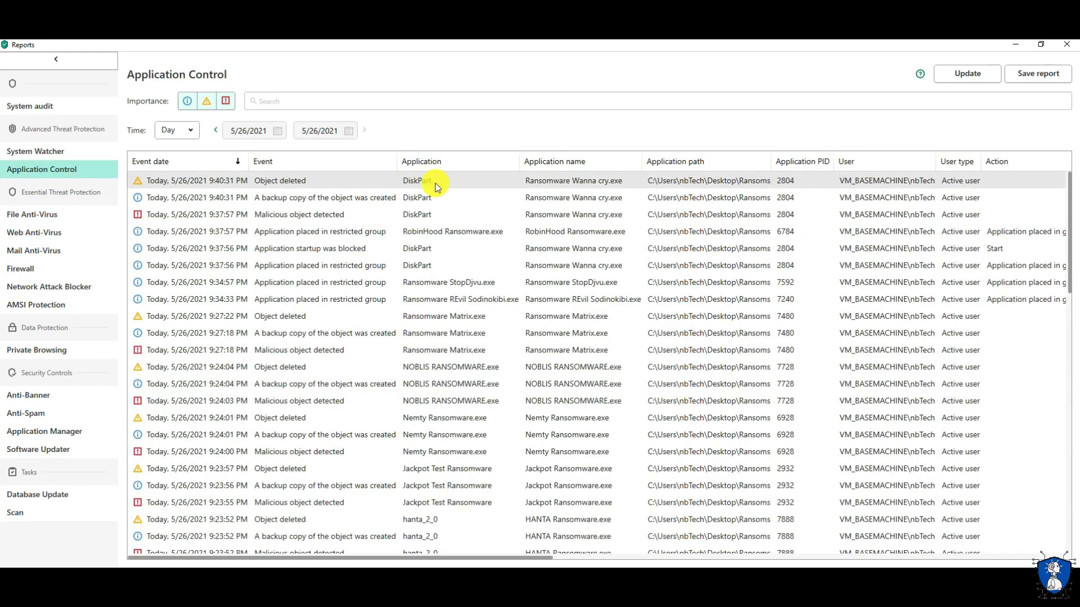
pyautogui.click(432, 301)
pyautogui.scroll(-12, 453, 348)
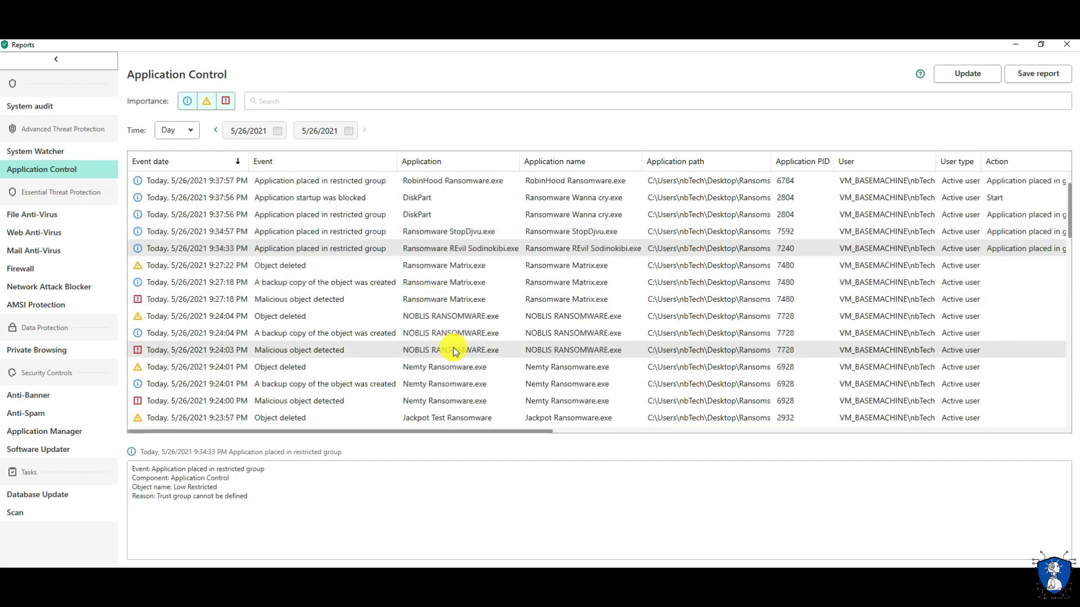
pyautogui.scroll(-5, 453, 349)
pyautogui.scroll(17, 453, 347)
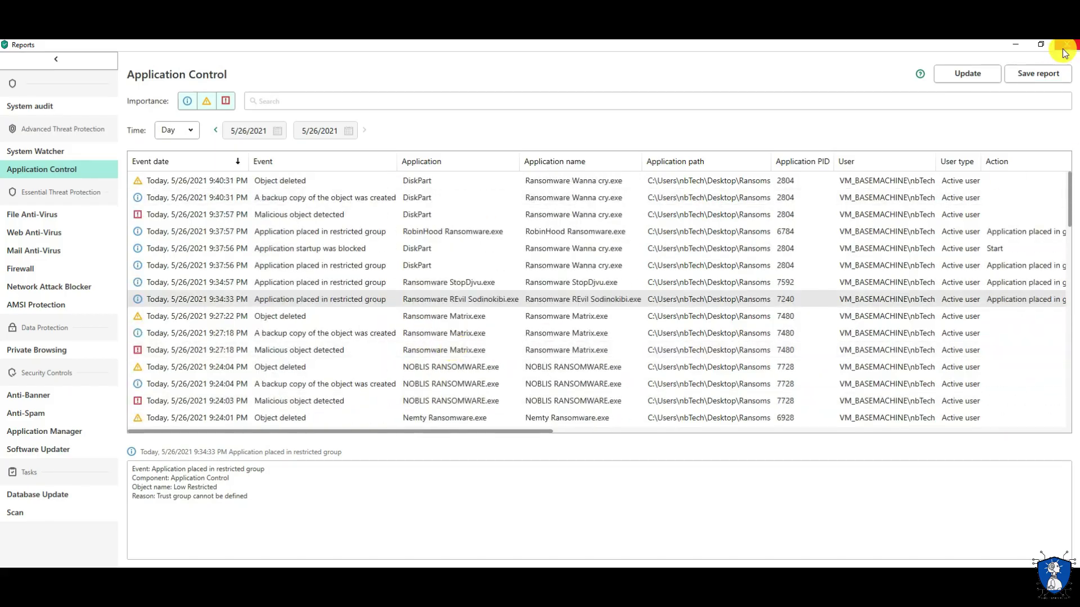
pyautogui.click(1065, 46)
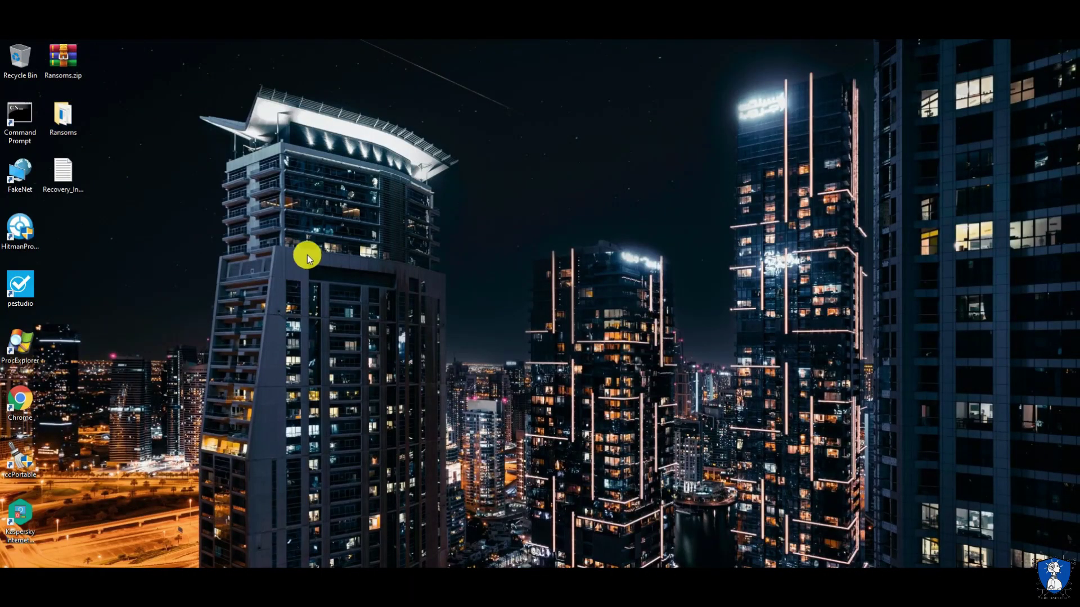
# Open MalTester2-log.txt from the desktop's Ransoms folder and review its last entries
pyautogui.rightClick(262, 579)
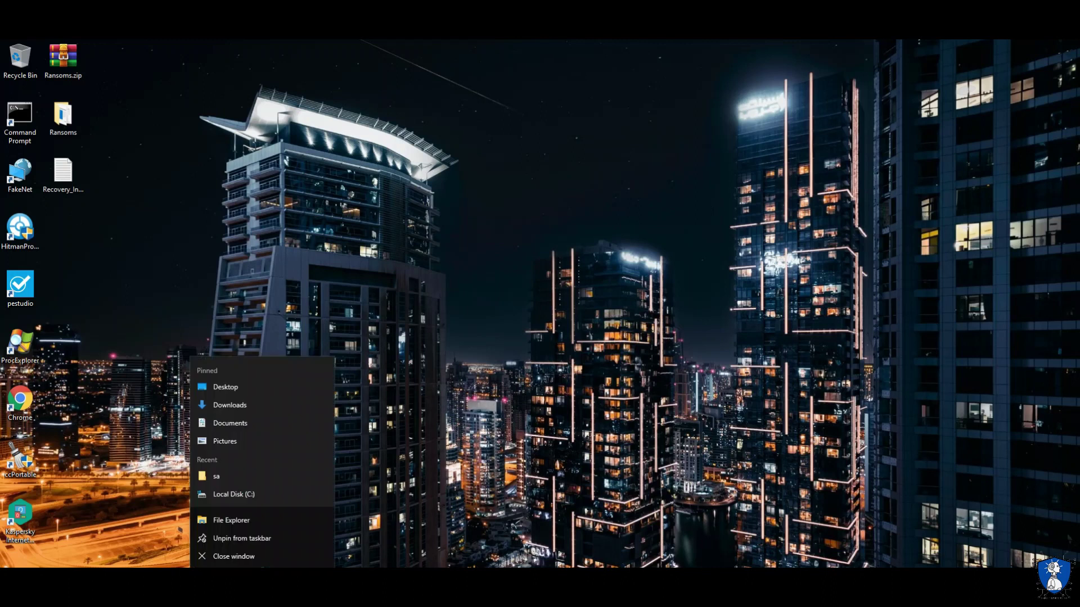
pyautogui.click(239, 524)
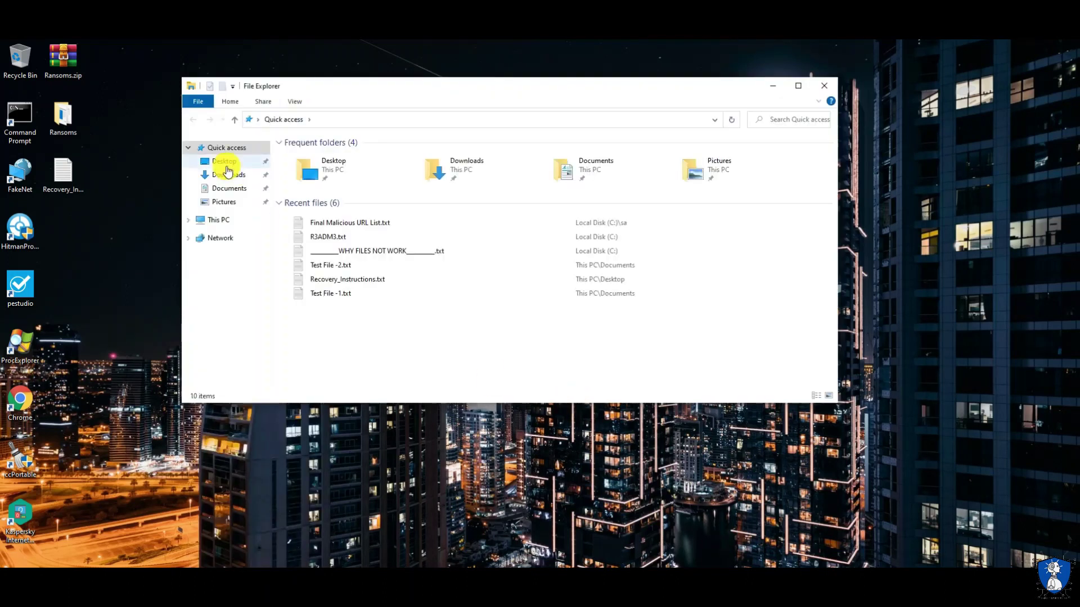
pyautogui.click(224, 161)
pyautogui.doubleClick(296, 157)
pyautogui.doubleClick(317, 167)
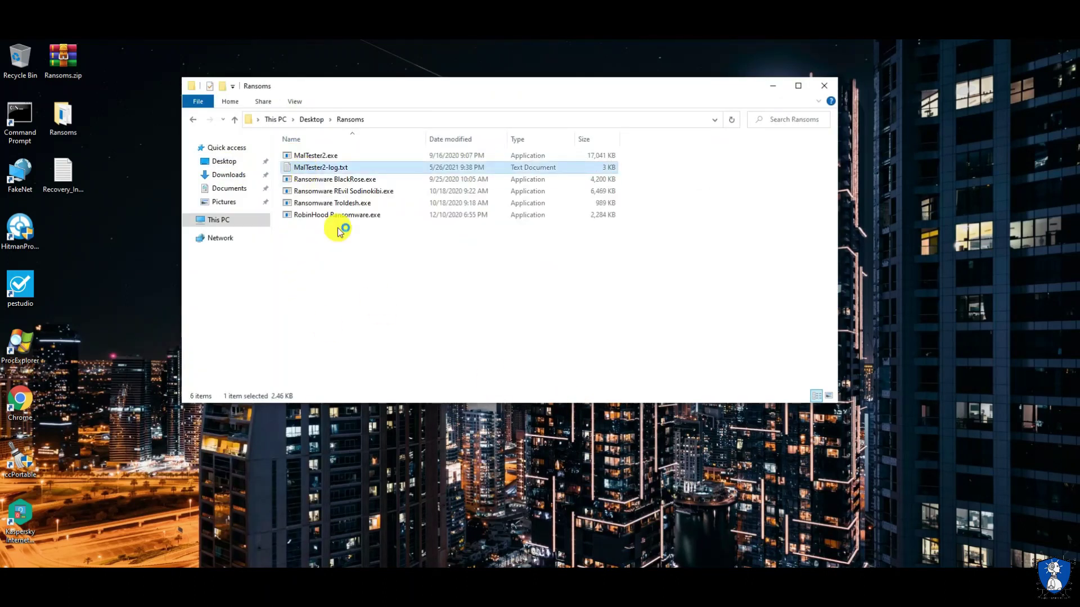
pyautogui.scroll(-5, 588, 338)
pyautogui.moveTo(263, 432); pyautogui.dragTo(541, 443)
pyautogui.moveTo(557, 124); pyautogui.dragTo(714, 131)
pyautogui.moveTo(791, 130); pyautogui.dragTo(652, 167)
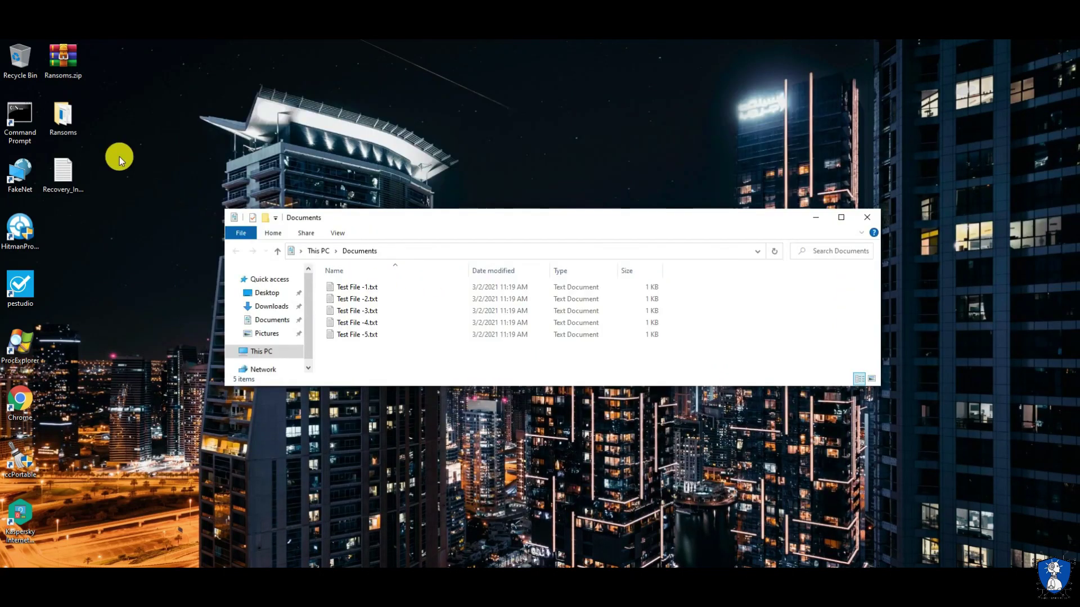
# Scan the Ransoms folder on the desktop with Kaspersky and close the scan results
pyautogui.rightClick(50, 108)
pyautogui.click(78, 147)
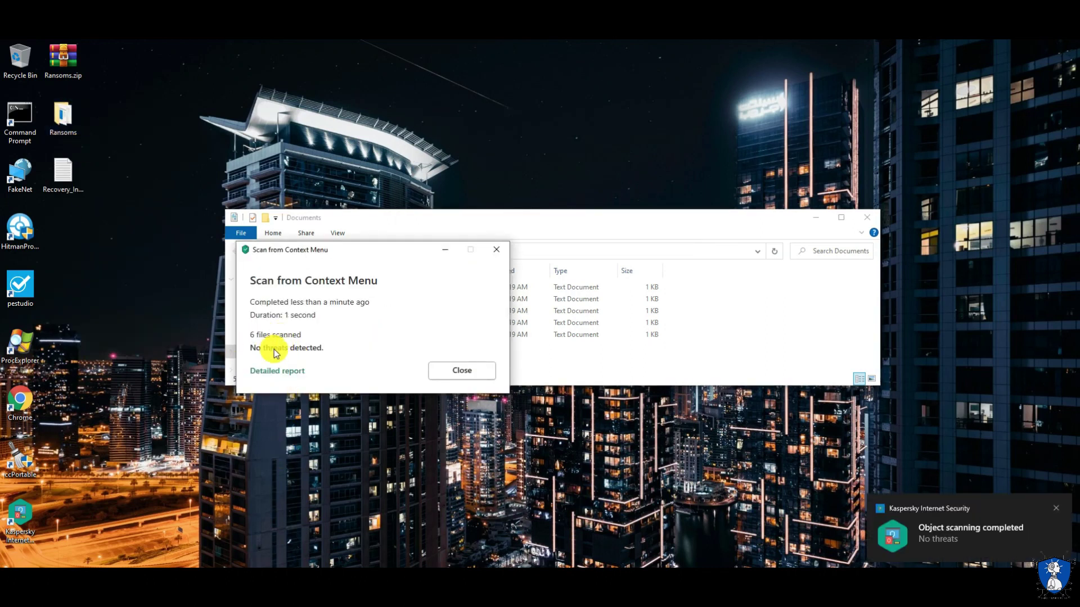
pyautogui.click(462, 370)
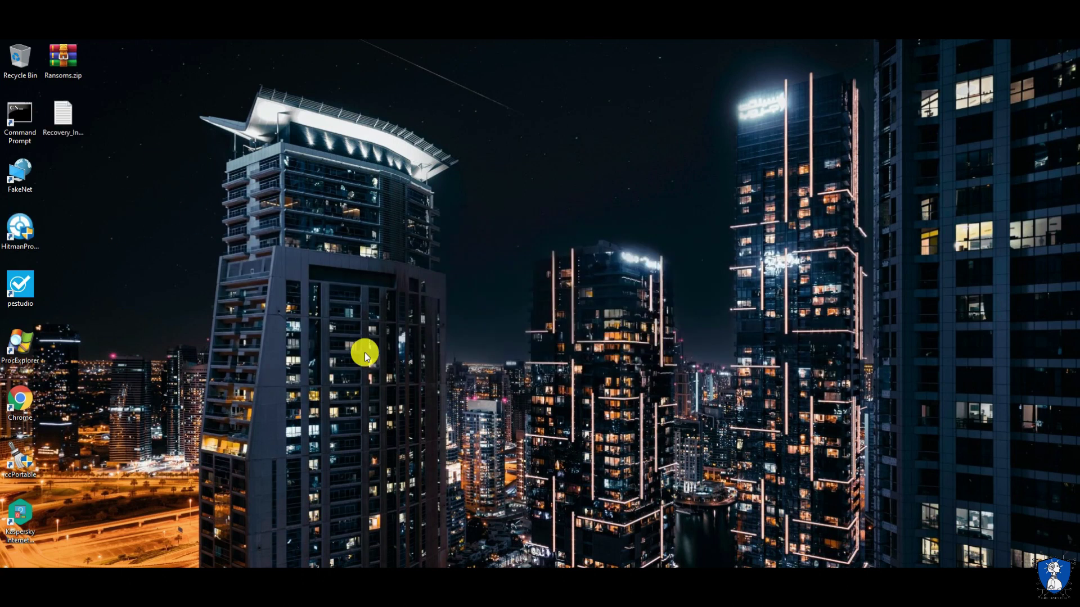
pyautogui.press('Up')
pyautogui.press('Up')
# Open Task Manager and review the startup entries and the running processes
pyautogui.rightClick(633, 575)
pyautogui.click(677, 526)
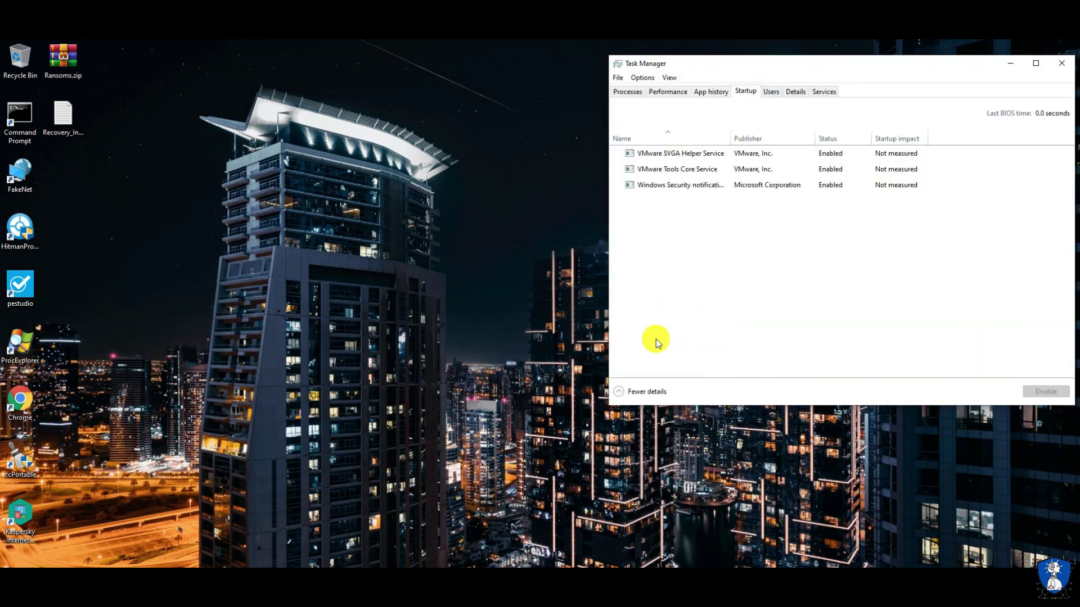
pyautogui.click(624, 91)
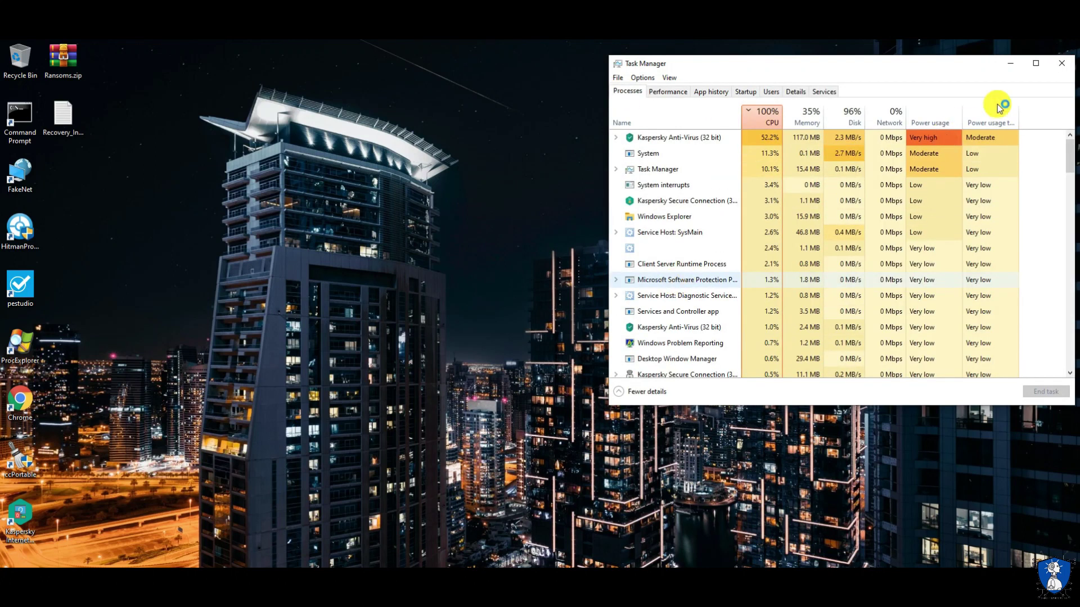
# Check the test text files in the Documents folder, and close Task Manager and the folder window
pyautogui.click(266, 575)
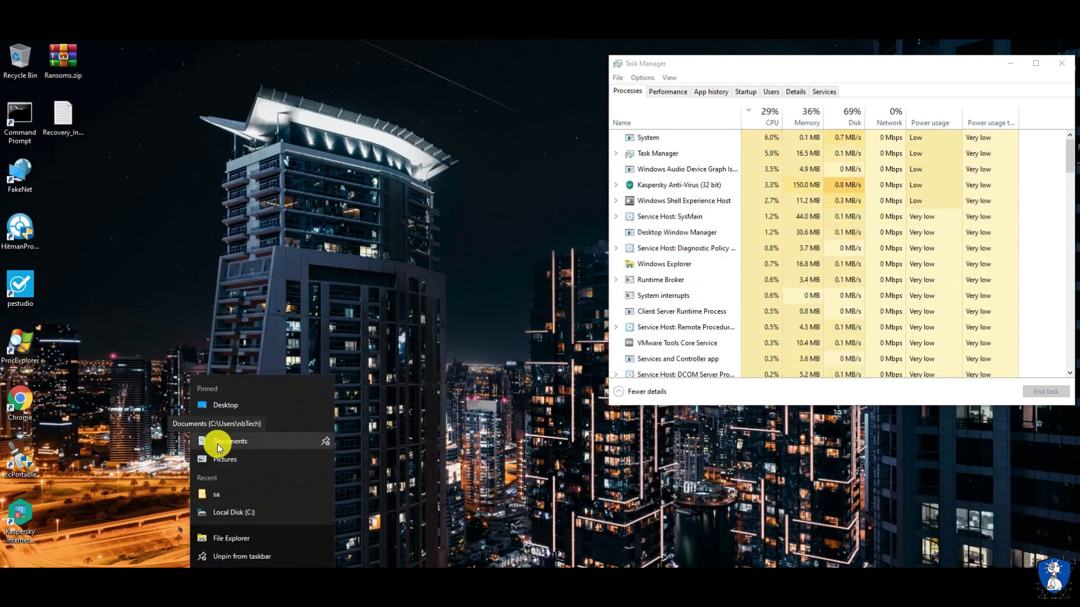
pyautogui.click(236, 539)
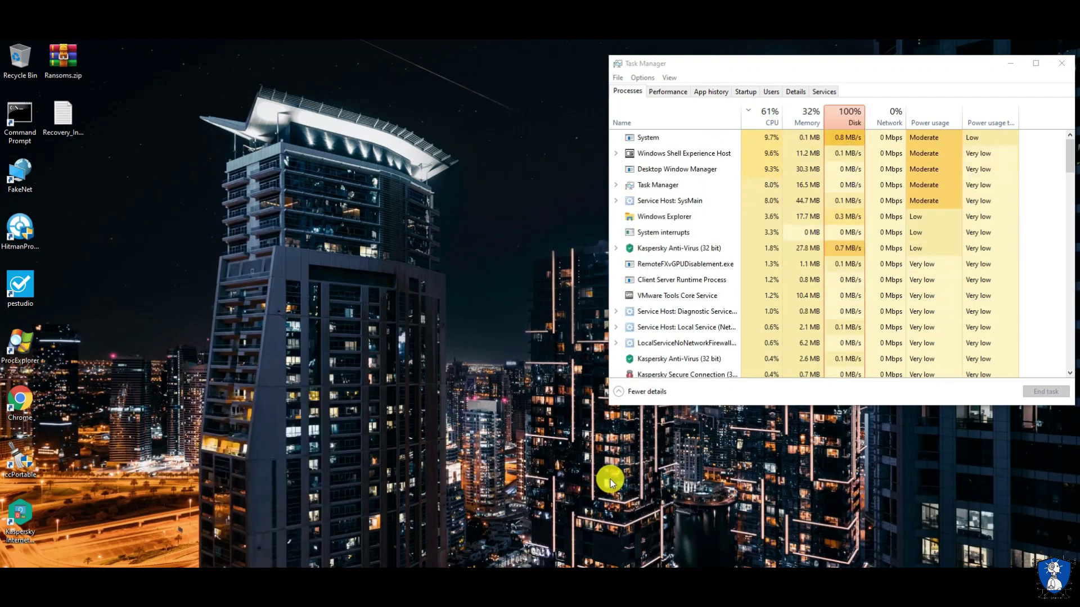
pyautogui.click(618, 78)
pyautogui.click(730, 67)
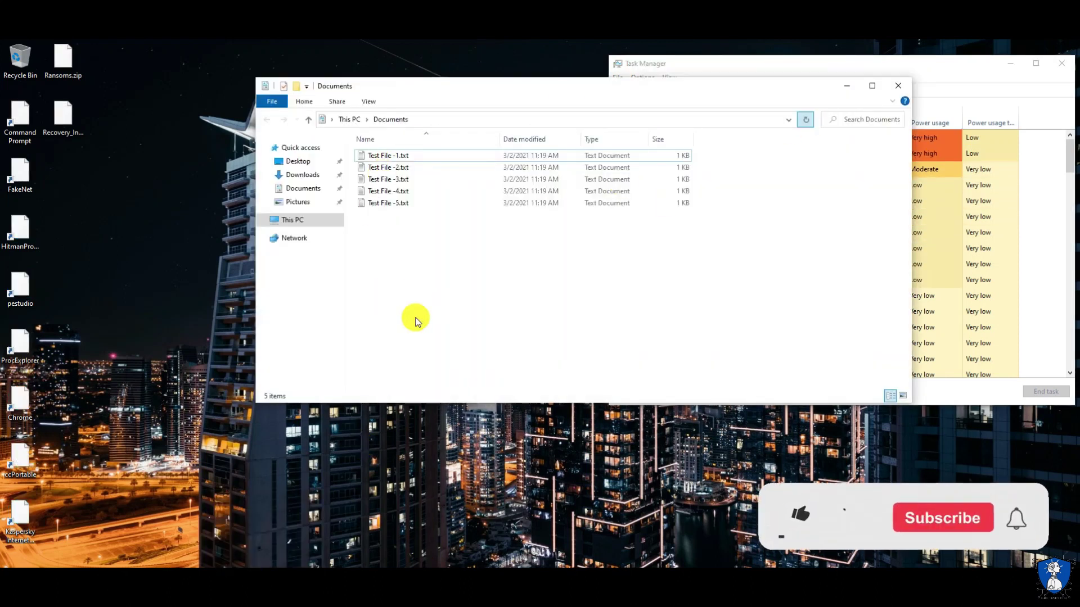
pyautogui.click(414, 318)
pyautogui.press('Down')
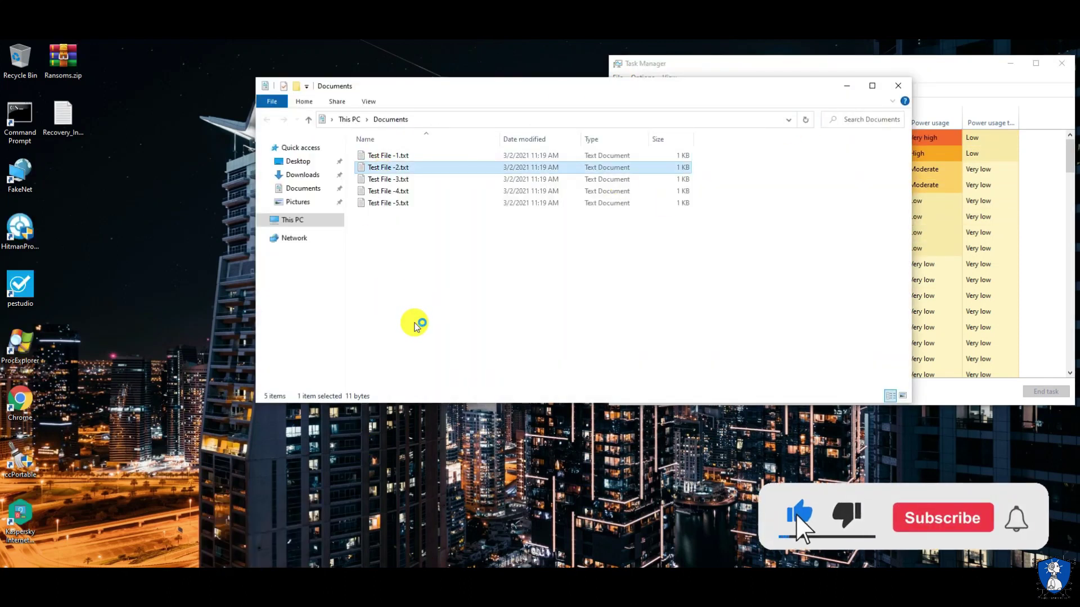
pyautogui.click(952, 167)
pyautogui.click(1067, 67)
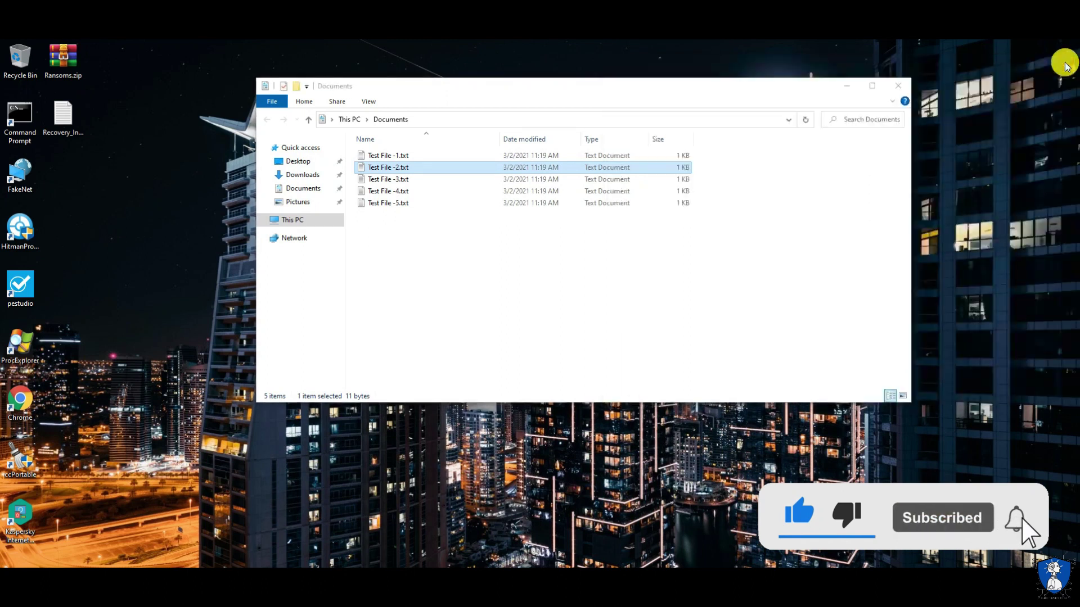
pyautogui.click(900, 86)
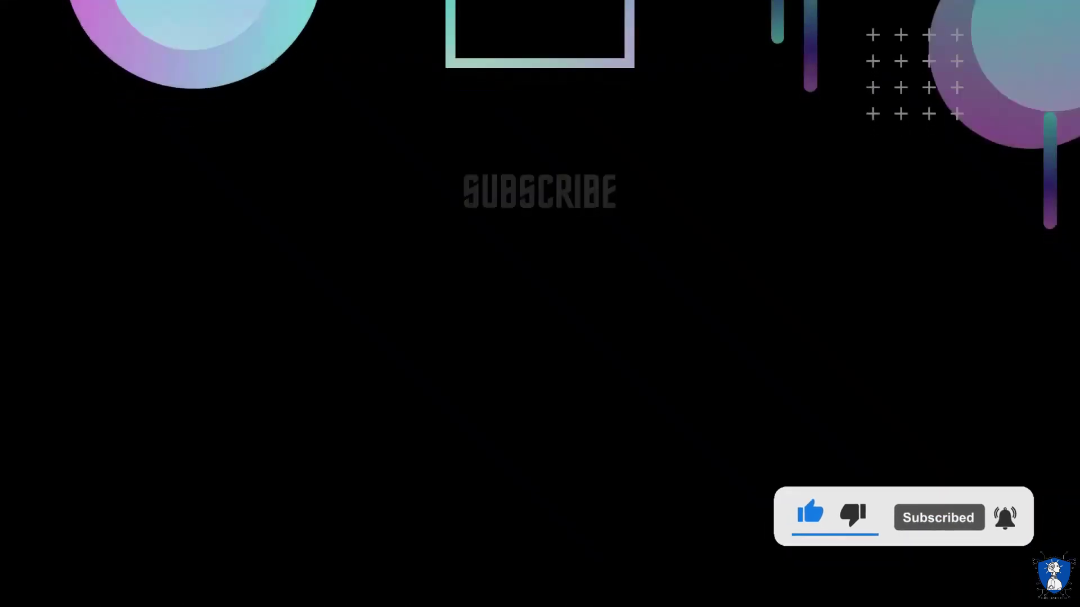